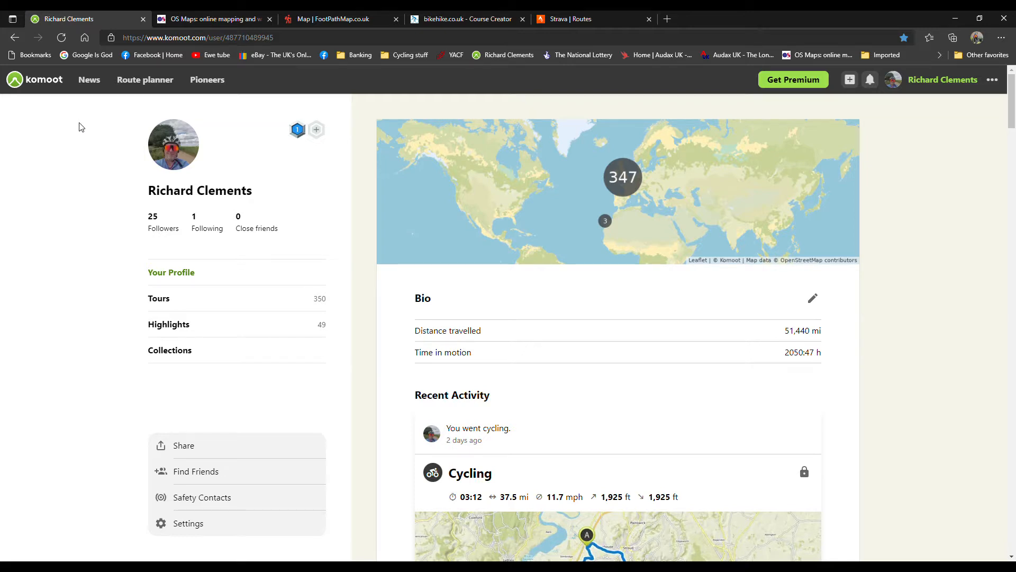
Step: Look through the recent activity on the profile page, including the recorded ride and the planned Sherston Saunter tour
scroll(84, 179, "down", 4)
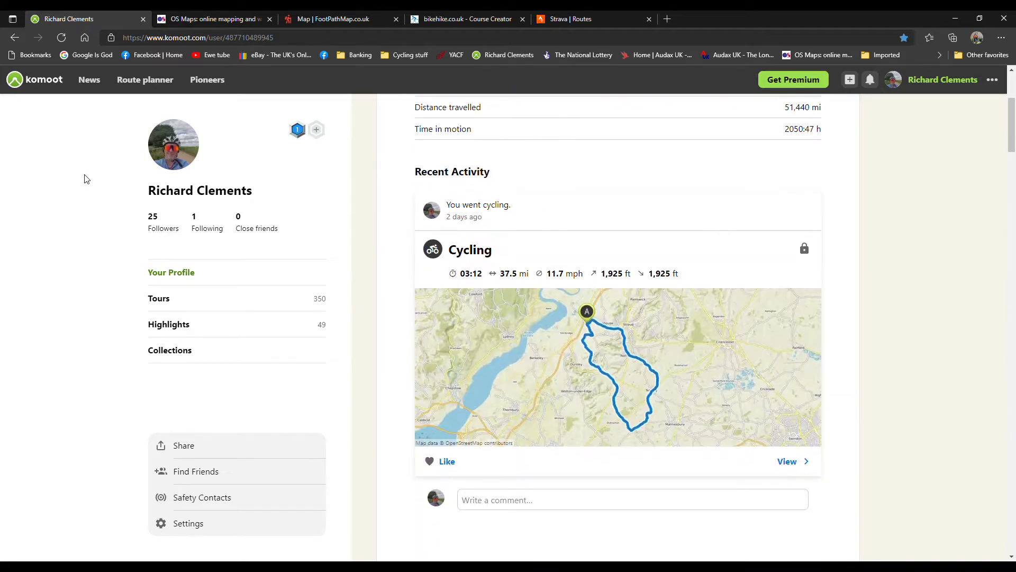
scroll(85, 179, "down", 1)
scroll(85, 179, "down", 5)
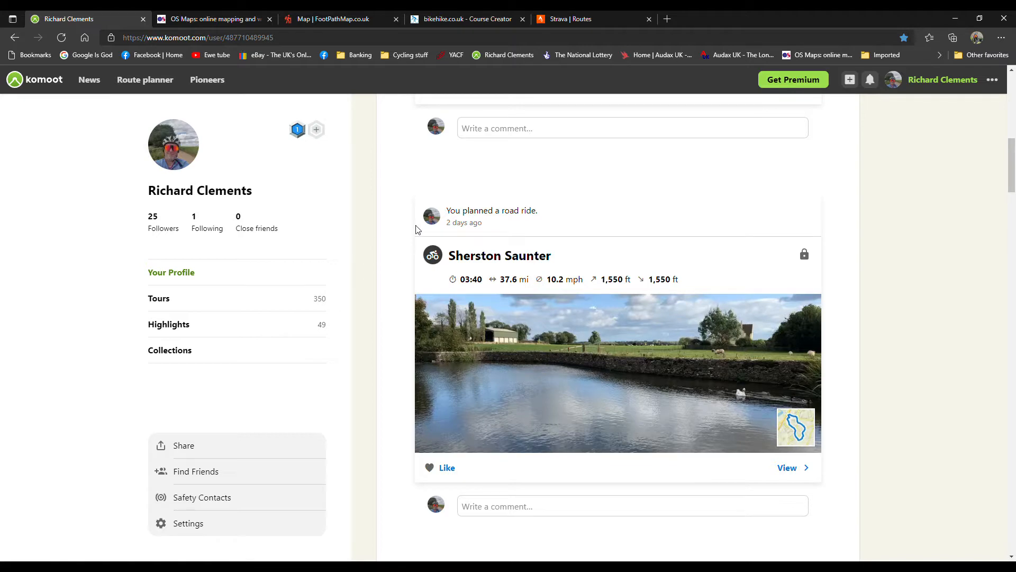
scroll(623, 263, "up", 3)
scroll(623, 263, "up", 5)
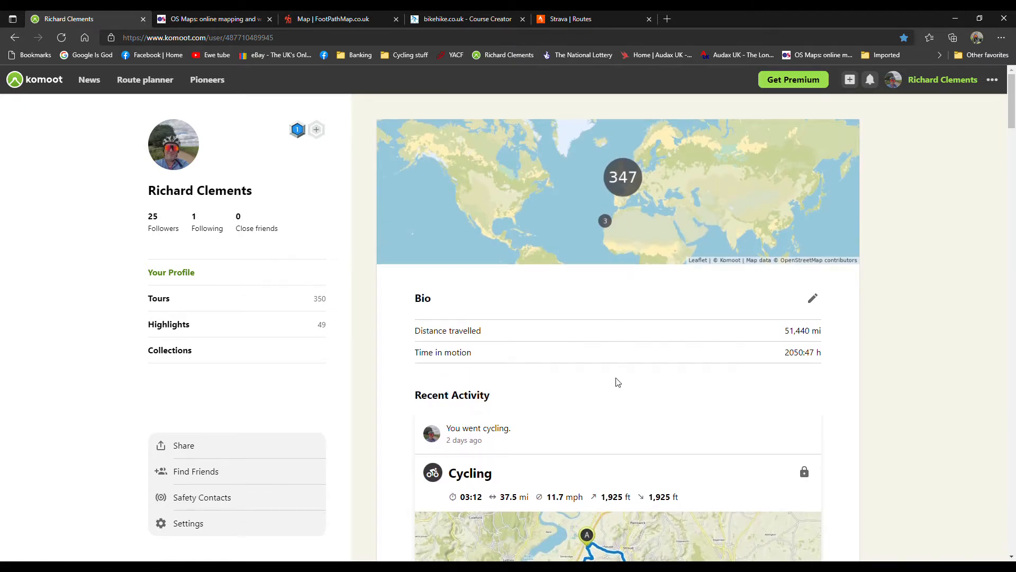
scroll(618, 378, "down", 6)
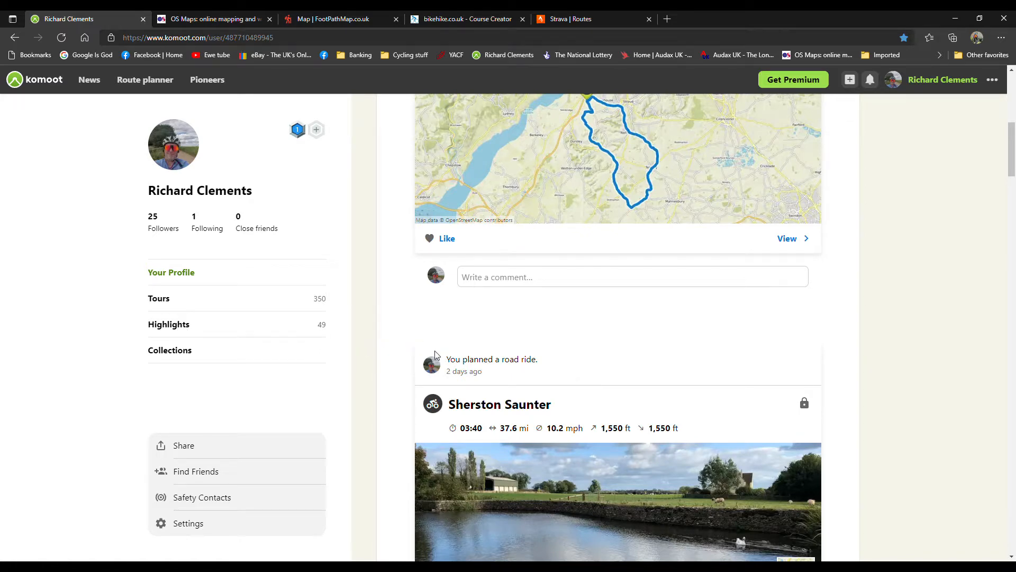
scroll(423, 346, "up", 8)
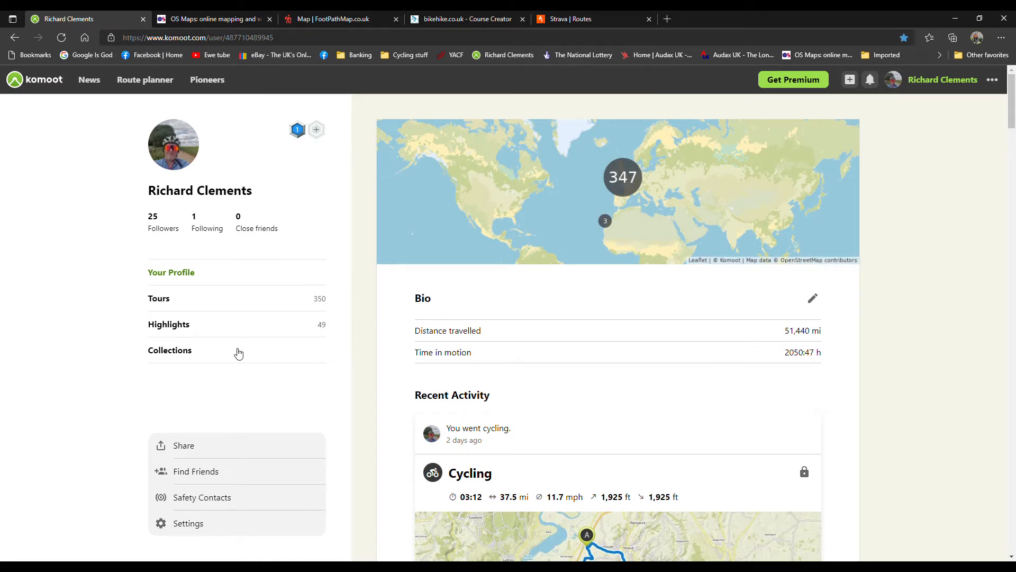
Step: Open the komoot route planner and switch the base map to Open Street Map
left_click(141, 84)
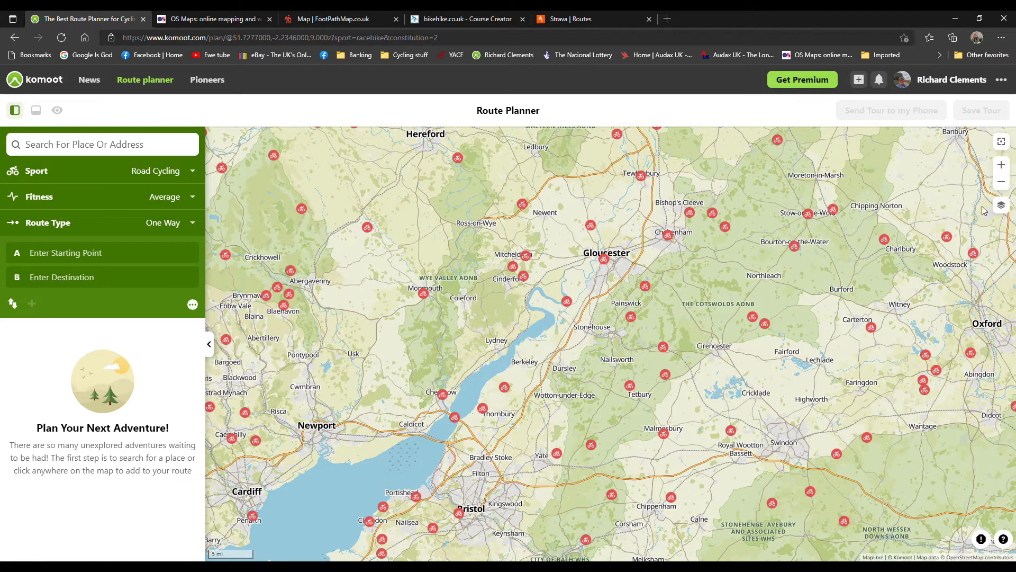
left_click(1001, 206)
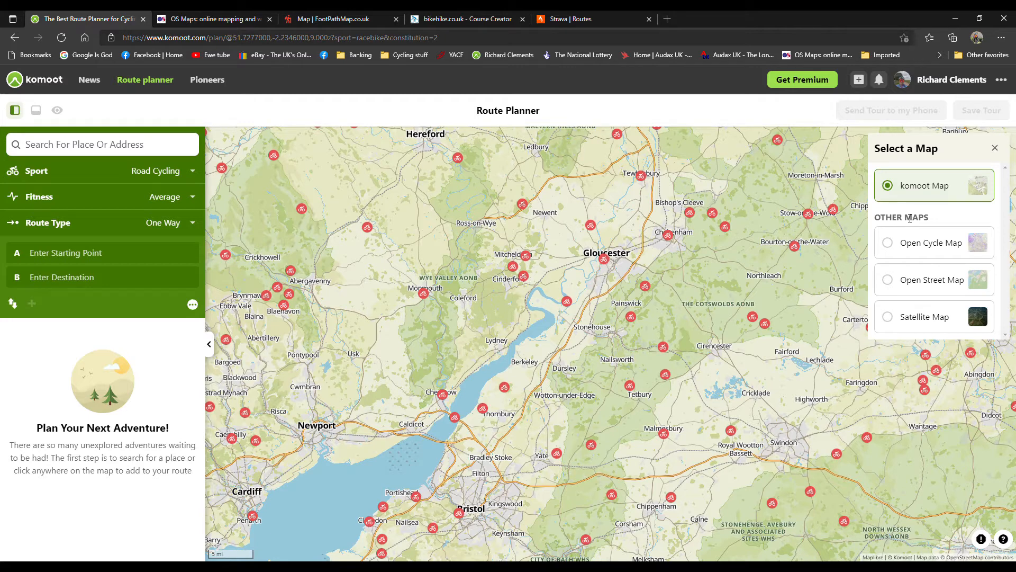
left_click(904, 280)
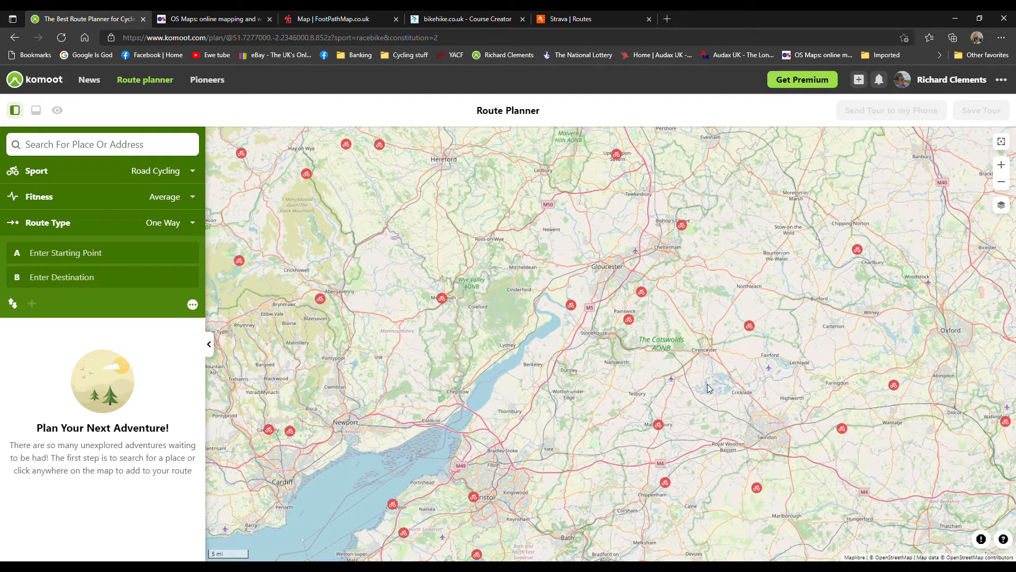
Step: Set the route's starting point on the main street in the centre of Stonehouse
scroll(707, 384, "up", 3)
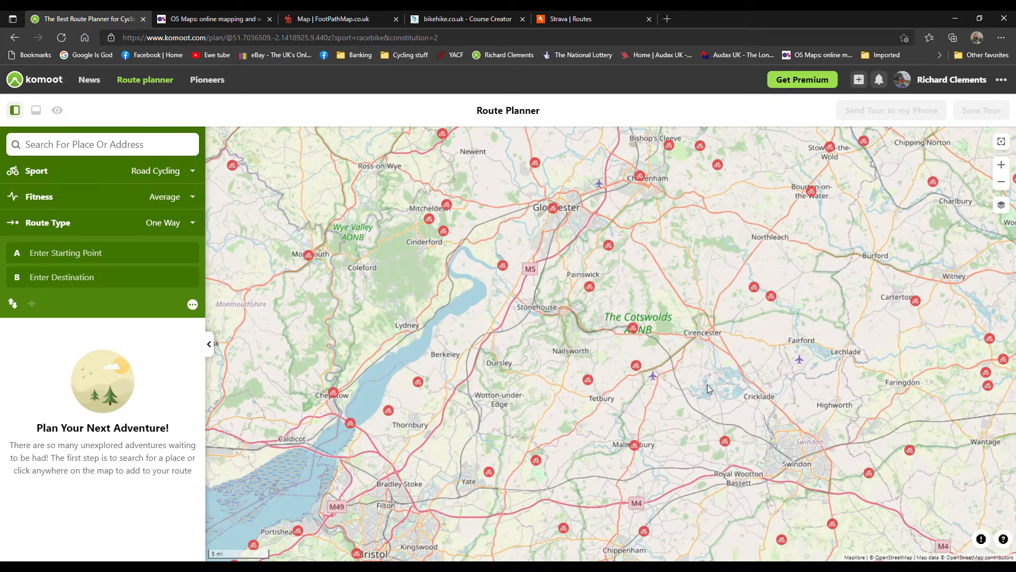
left_click_drag(726, 350, 815, 340)
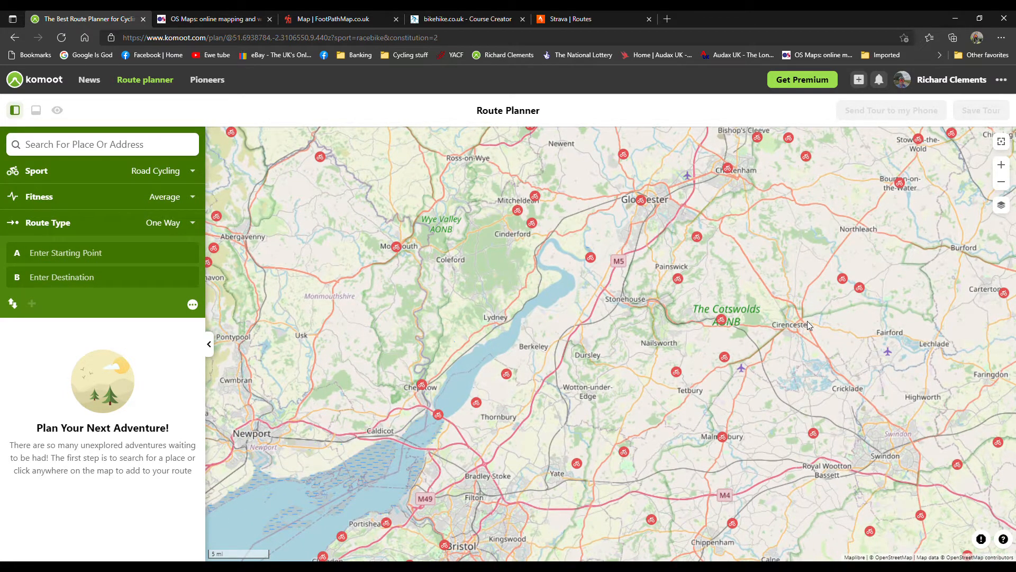
scroll(591, 313, "up", 9)
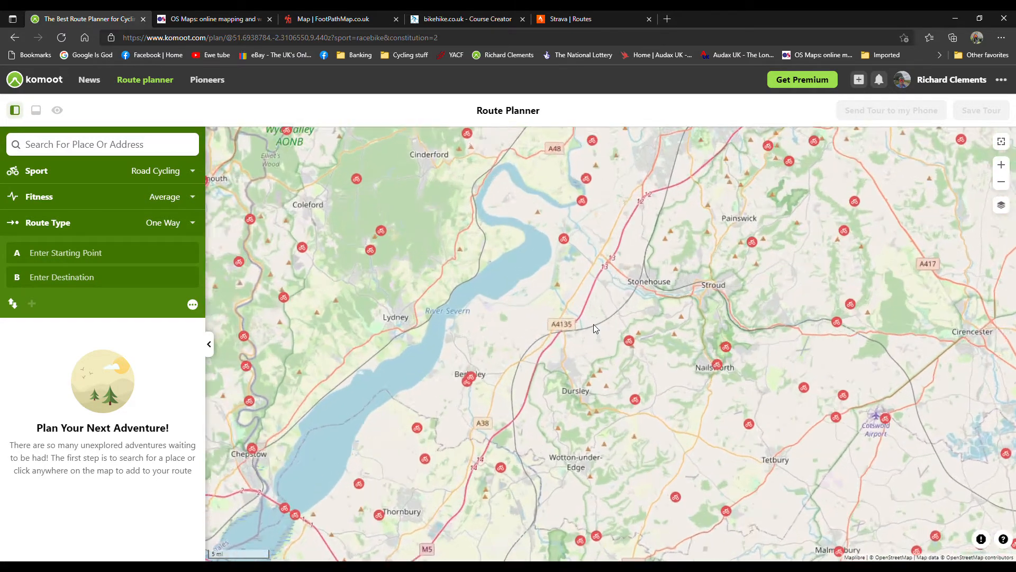
scroll(596, 325, "up", 3)
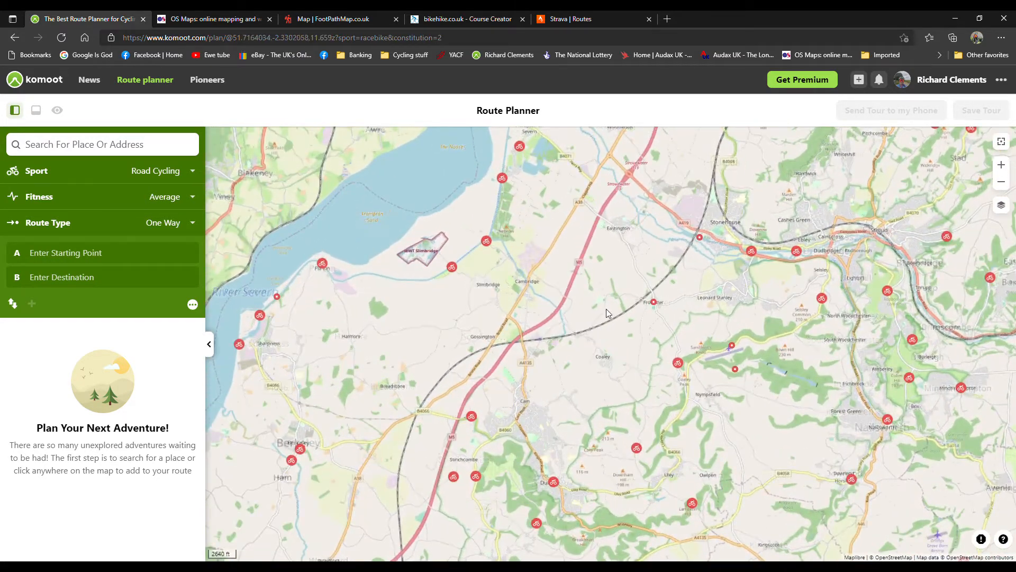
scroll(608, 299, "up", 2)
scroll(608, 299, "down", 1)
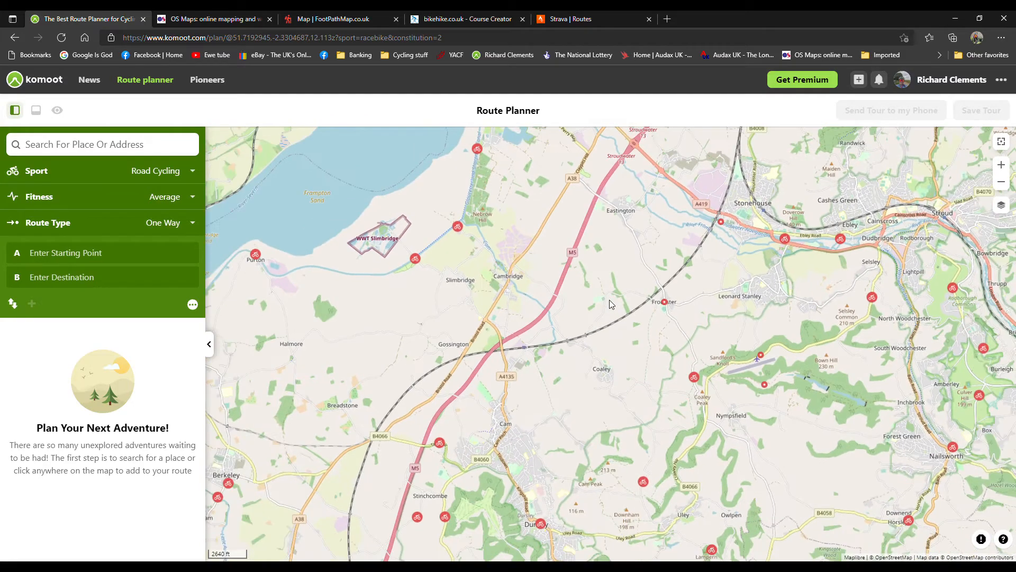
left_click_drag(752, 234, 632, 286)
scroll(633, 290, "up", 6)
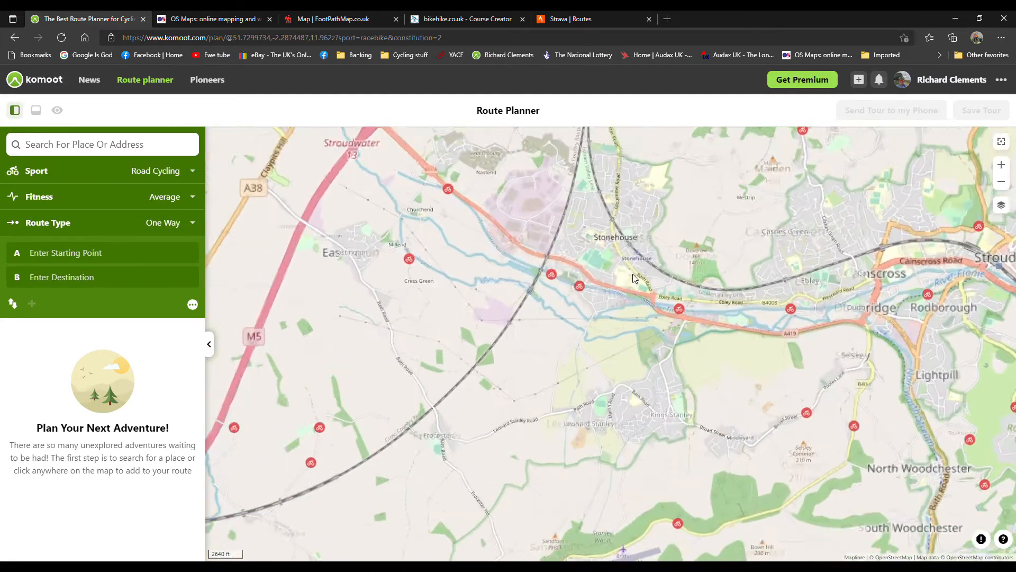
scroll(618, 379, "up", 3)
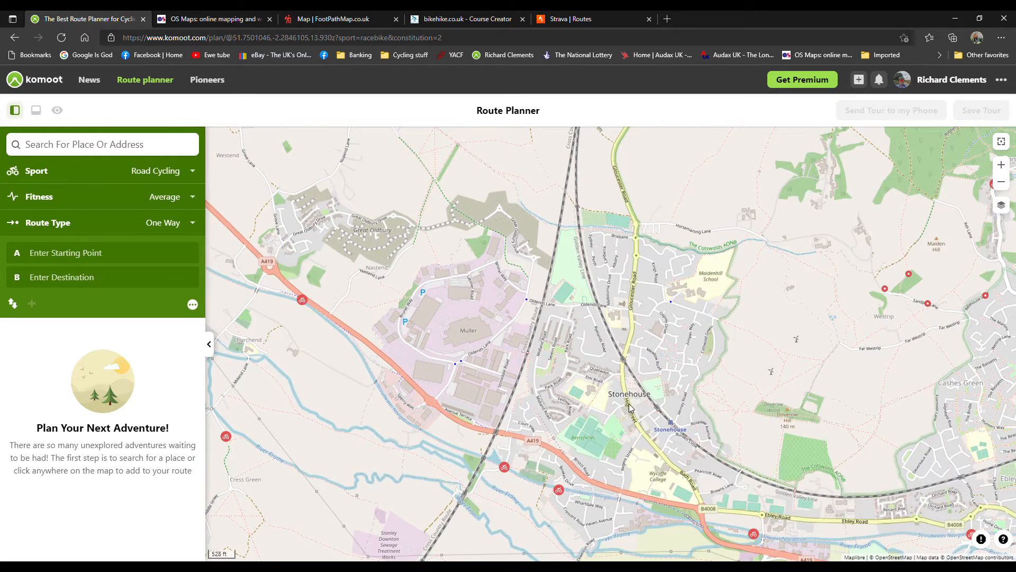
left_click(628, 405)
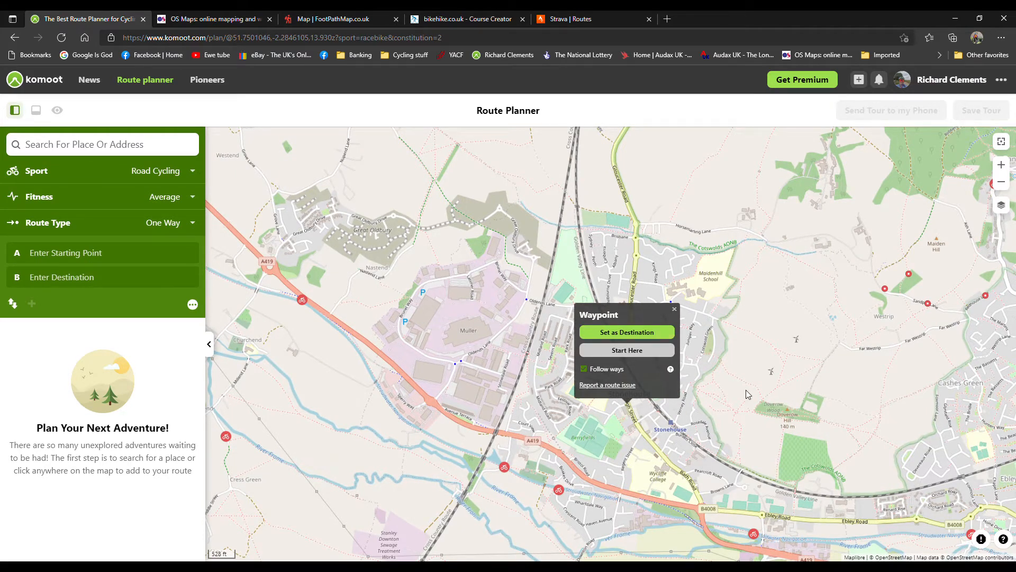
left_click(655, 351)
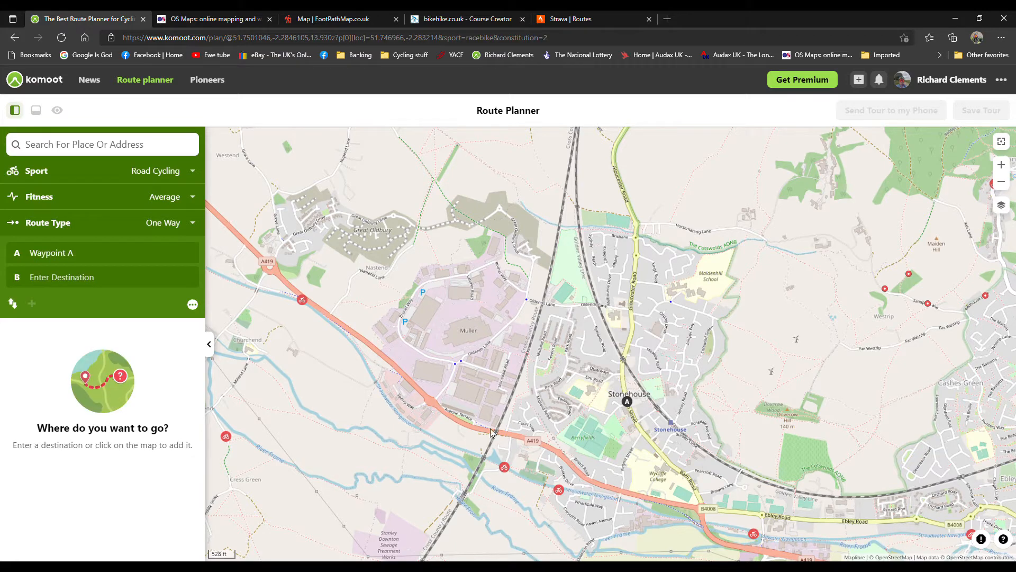
Step: Check the sport and fitness options for the route and set its route type to Round Trip
mouse_move(70, 269)
left_click(194, 175)
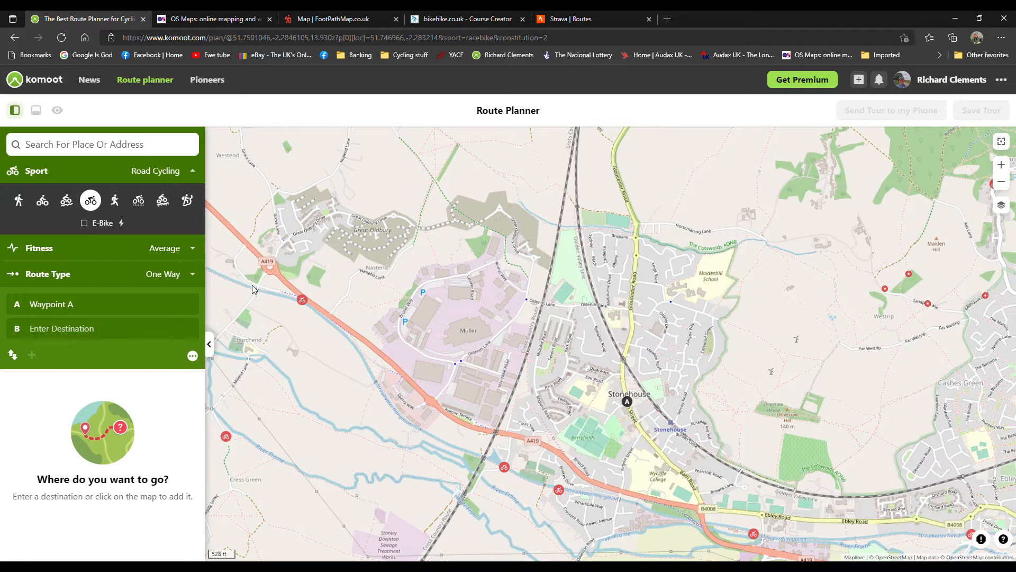
left_click(159, 249)
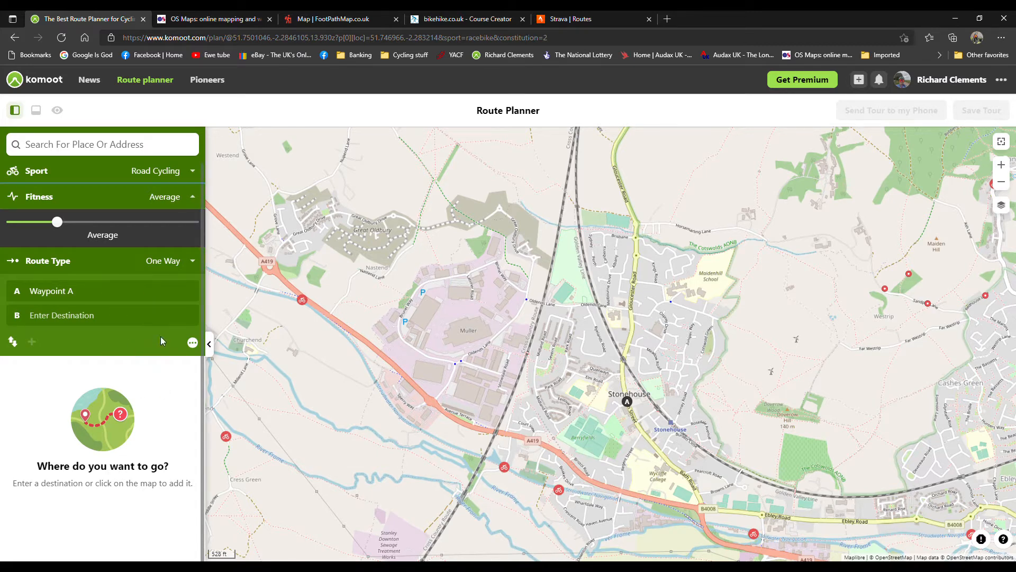
left_click_drag(560, 427, 504, 275)
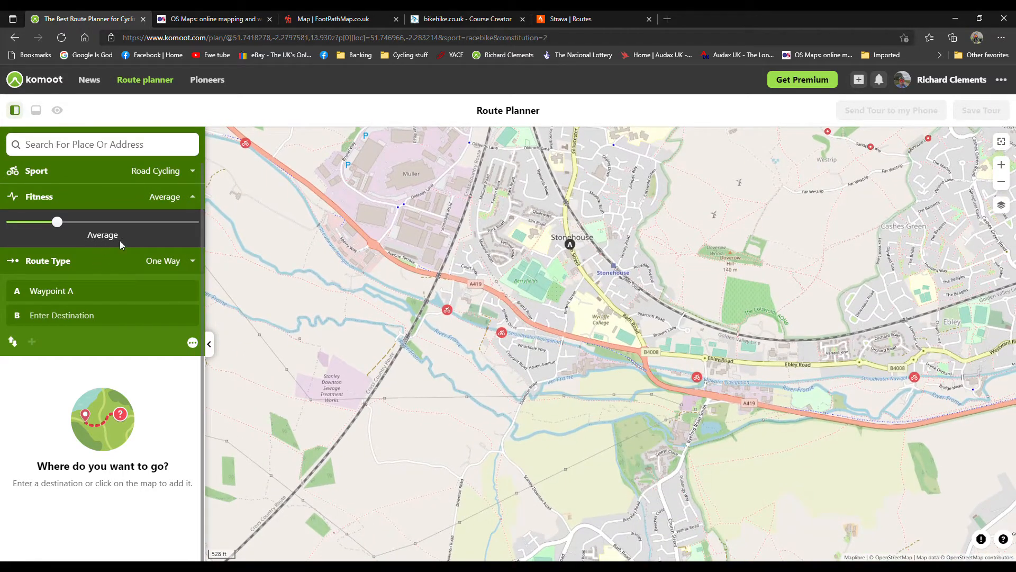
left_click(161, 263)
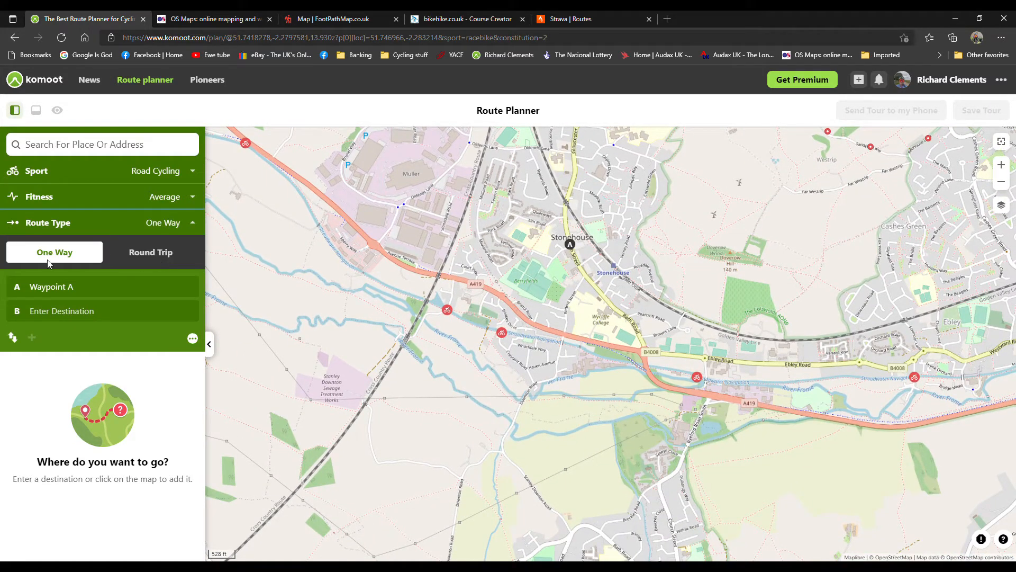
left_click(142, 256)
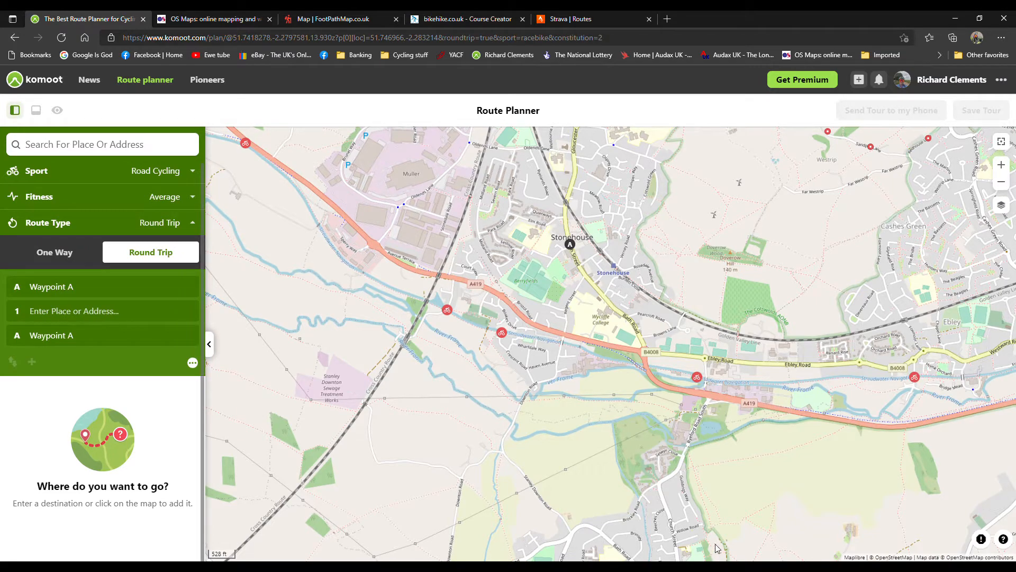
Step: Set the Fairford road cycling highlight, east of Cirencester, as the destination of the round trip
left_click_drag(643, 509, 638, 369)
scroll(636, 369, "down", 3)
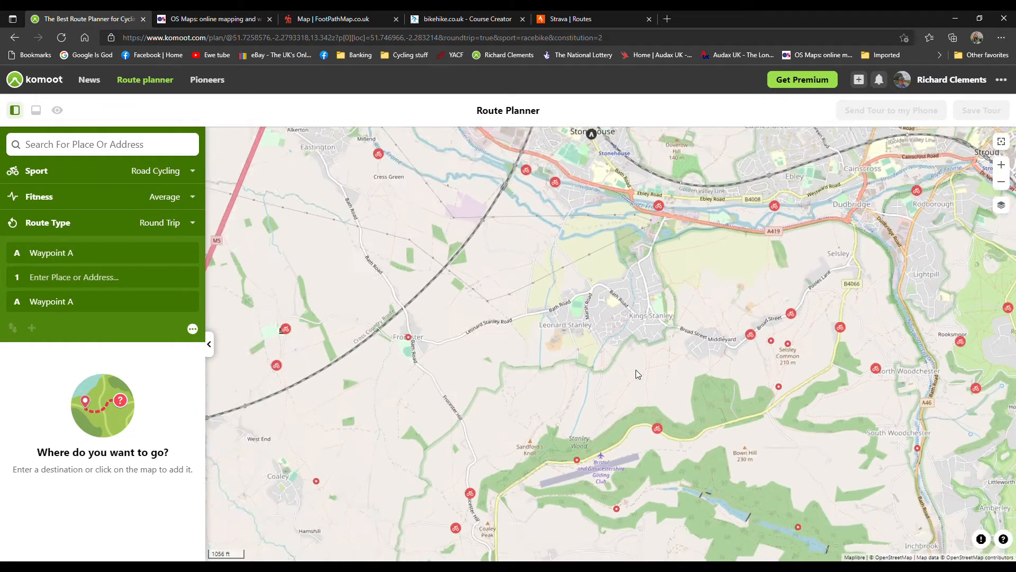
scroll(636, 370, "down", 10)
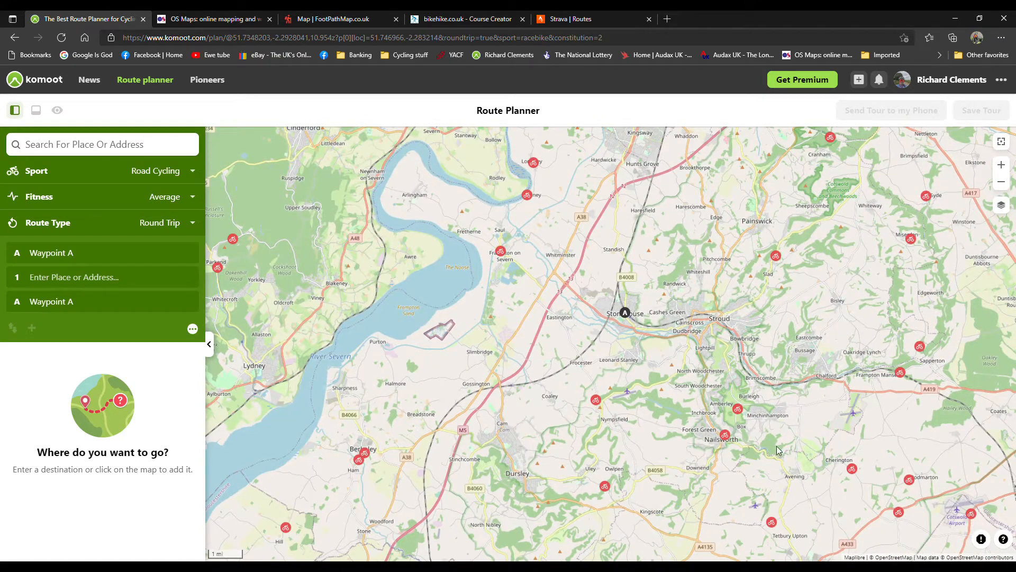
left_click_drag(791, 453, 603, 466)
left_click_drag(696, 444, 620, 452)
left_click_drag(722, 425, 550, 342)
left_click_drag(769, 424, 630, 436)
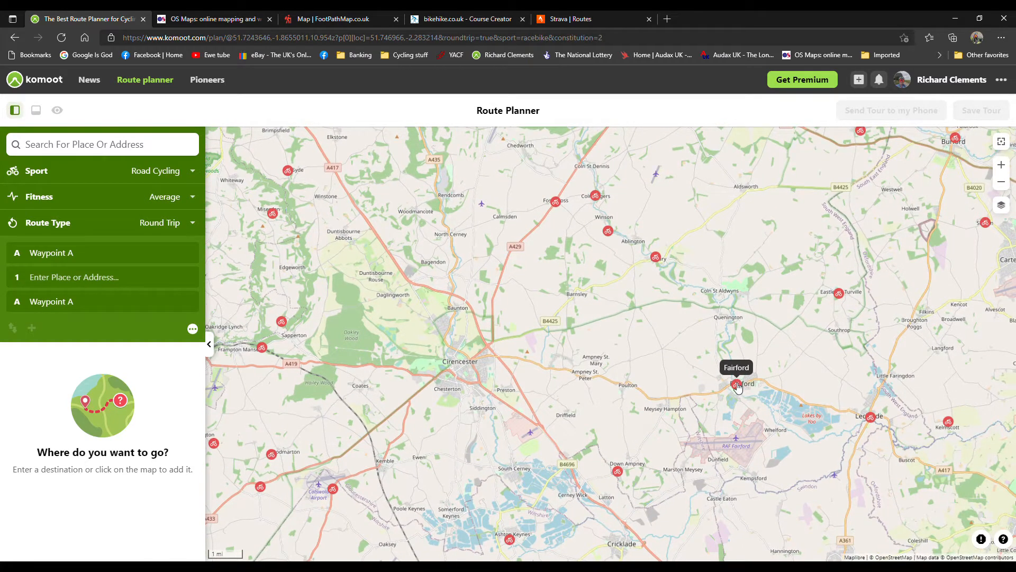
left_click(737, 386)
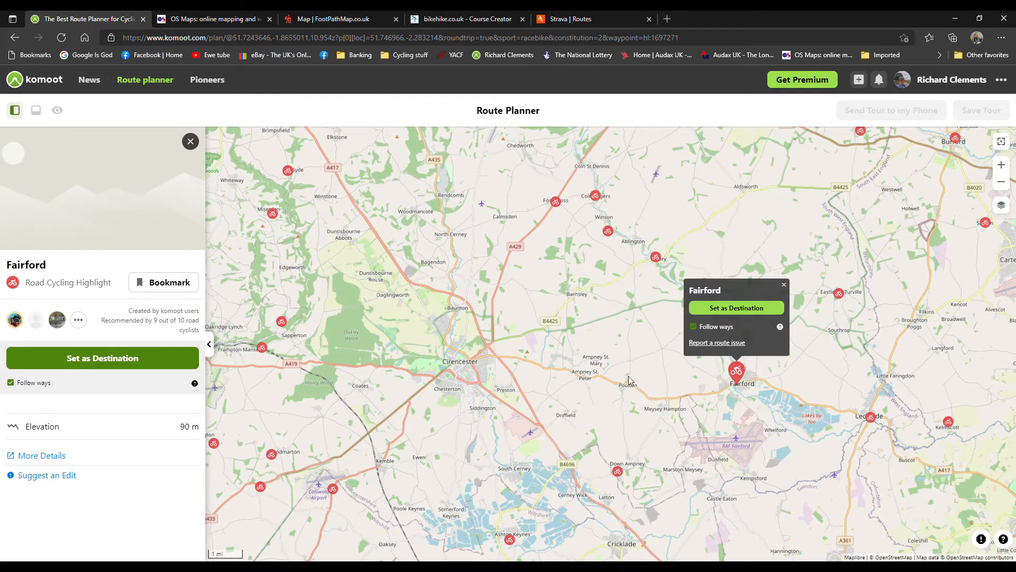
left_click(735, 308)
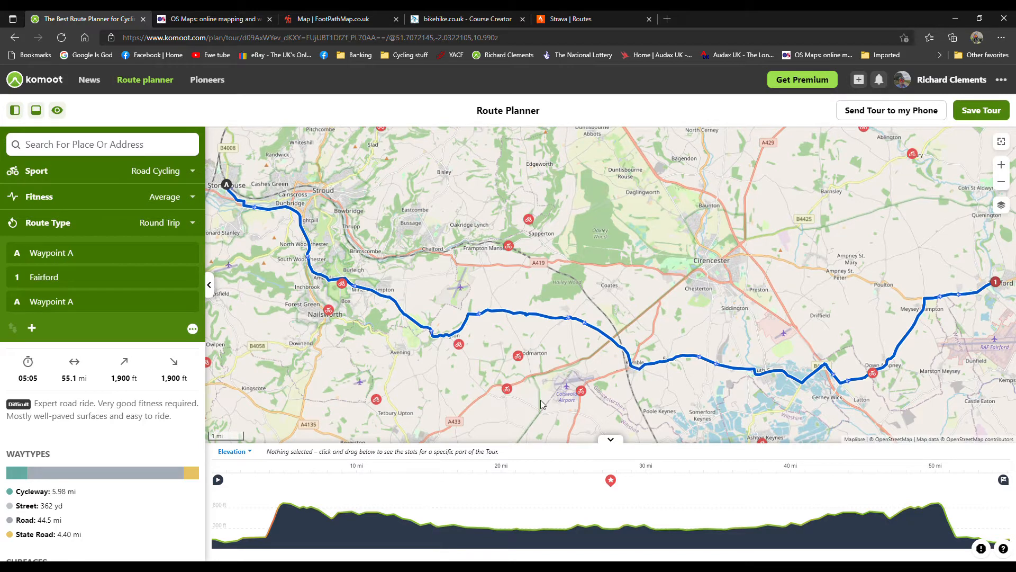
Step: Include the Veloton Tetbury highlight on the route as an extra waypoint
left_click_drag(526, 412, 594, 303)
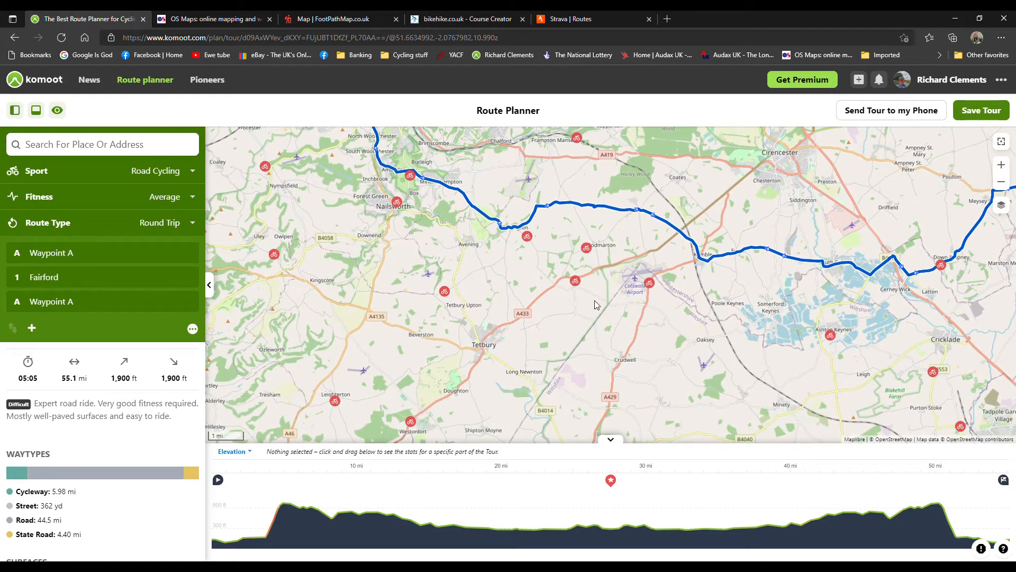
scroll(595, 300, "down", 3)
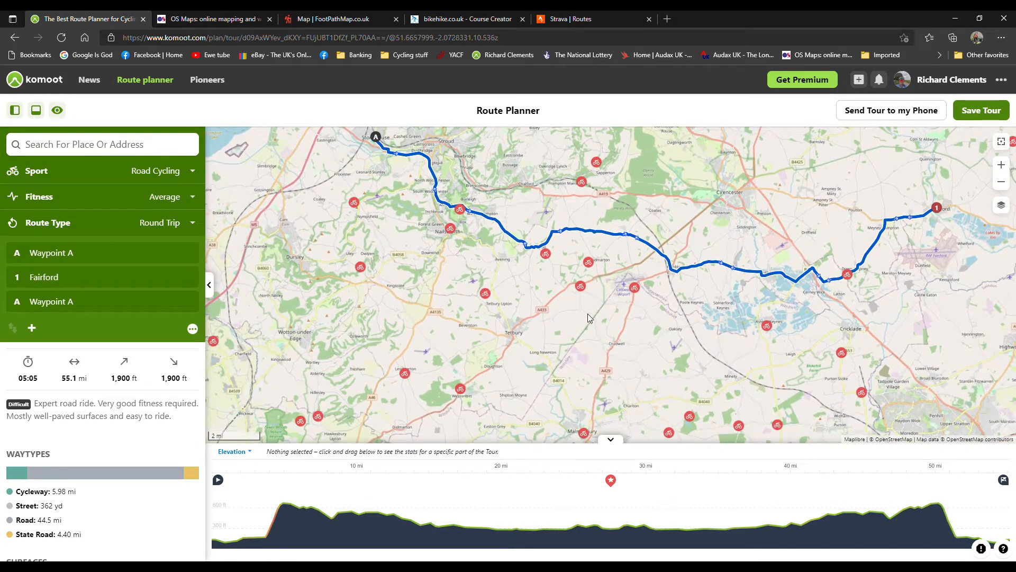
left_click_drag(587, 315, 553, 372)
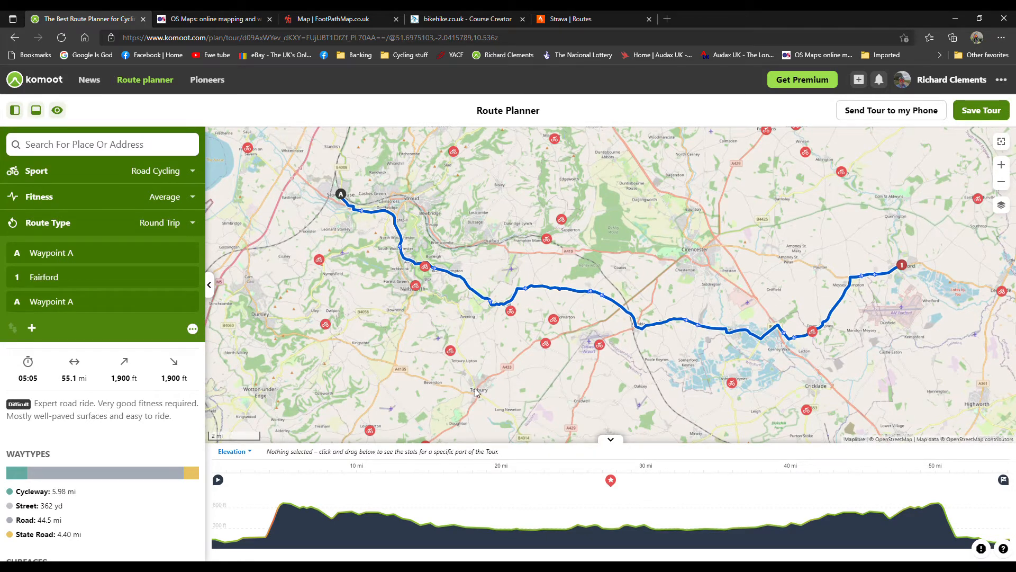
scroll(472, 392, "up", 2)
scroll(475, 391, "up", 1)
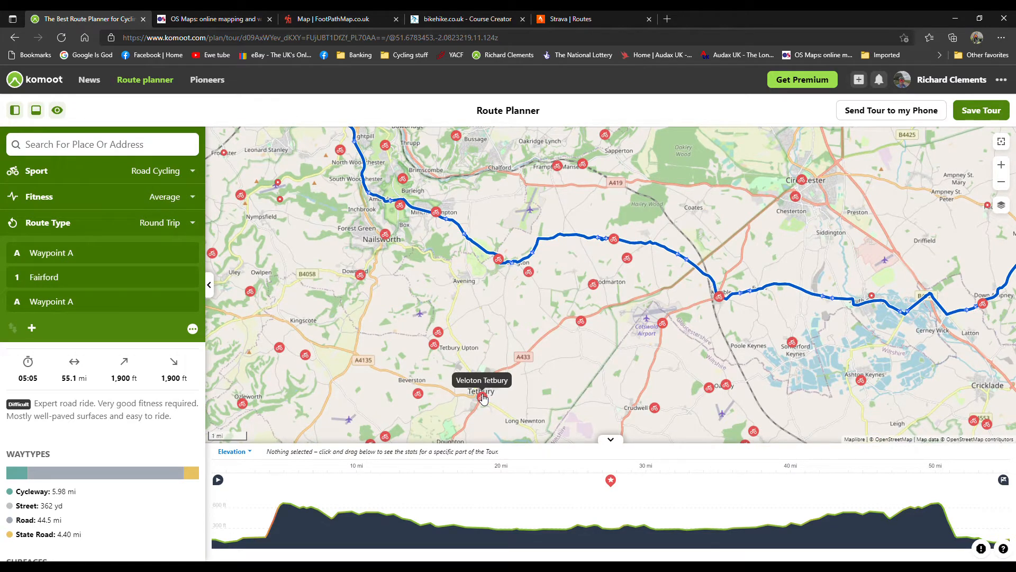
left_click(482, 397)
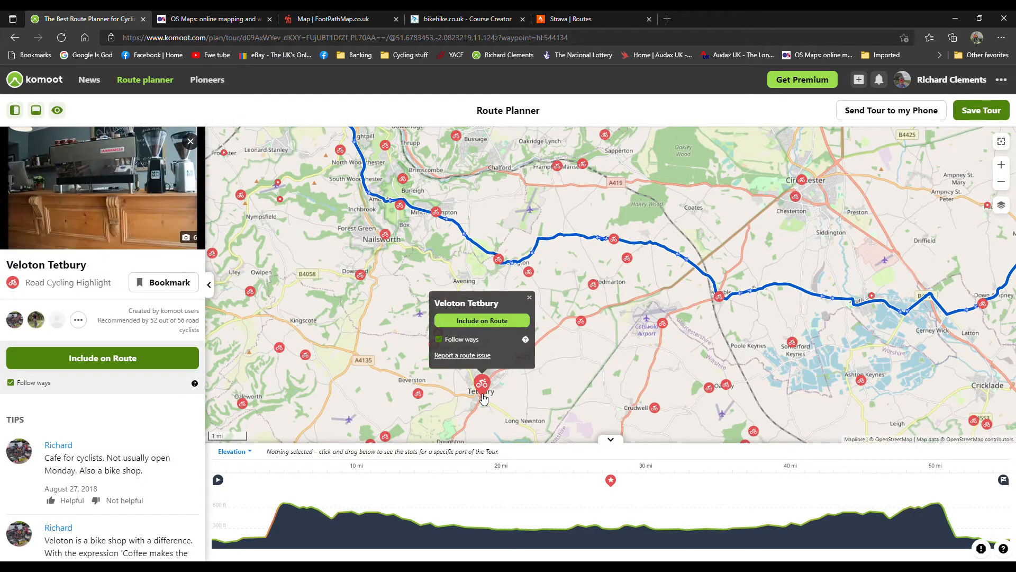
left_click(479, 321)
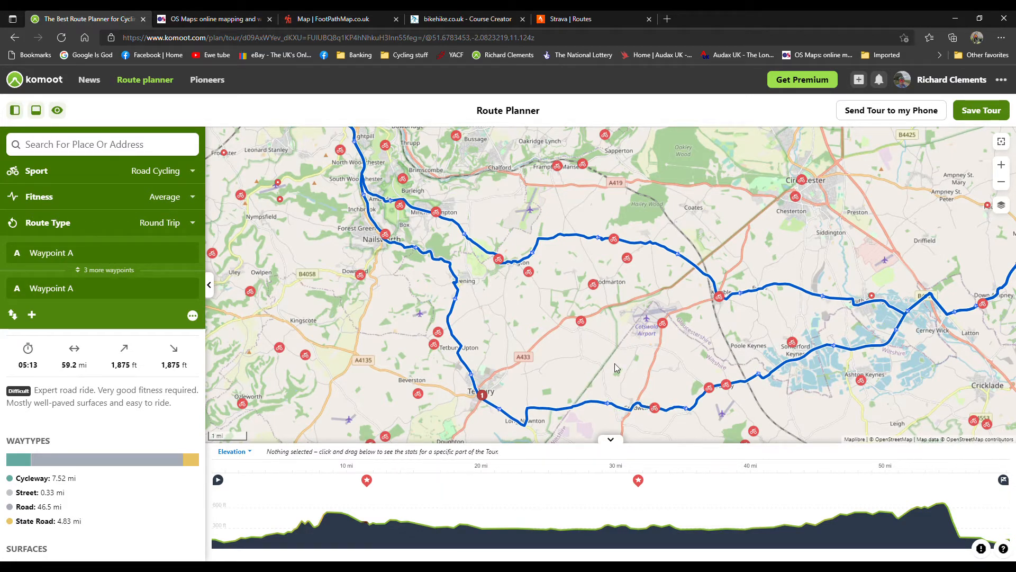
Step: Include the Country lanes road cycling highlight, north of Charlton near Malmesbury, on the route
left_click_drag(615, 363, 611, 267)
left_click_drag(656, 398, 620, 351)
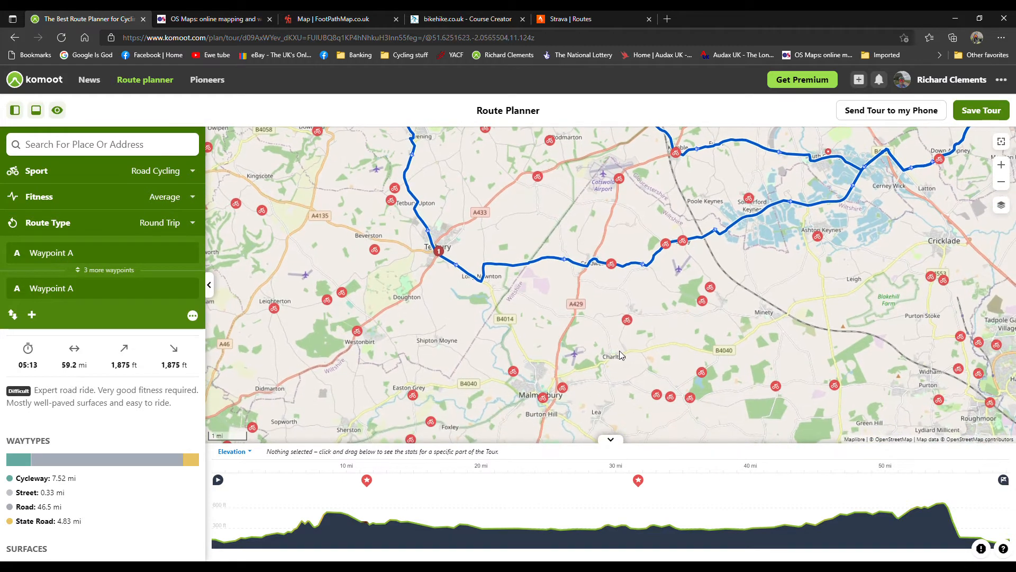
left_click(628, 319)
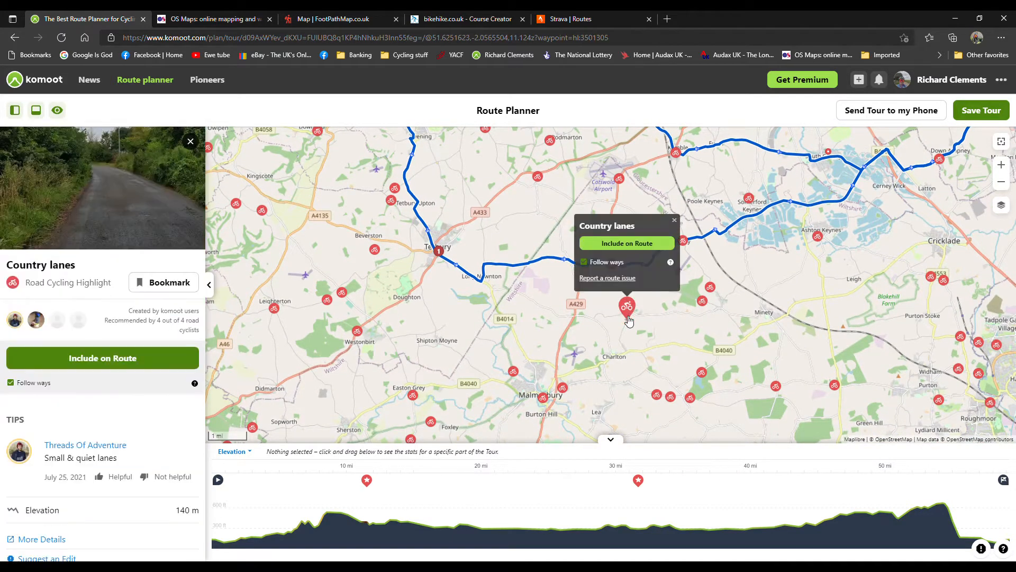
left_click(631, 250)
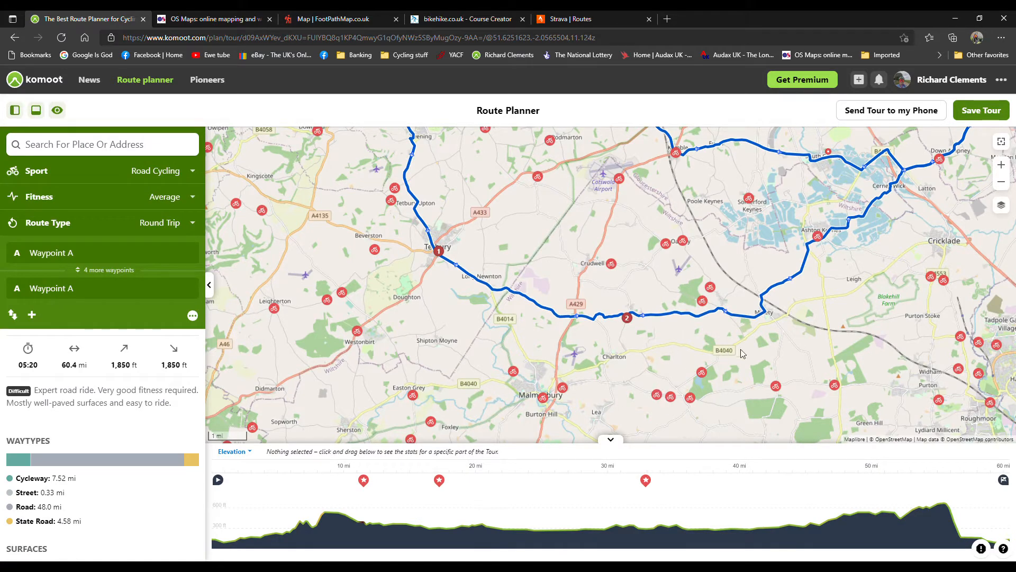
Step: Include the "Flat, smooth and quite lanes" cycling highlight just south of Cricklade on the route
left_click_drag(778, 353, 557, 376)
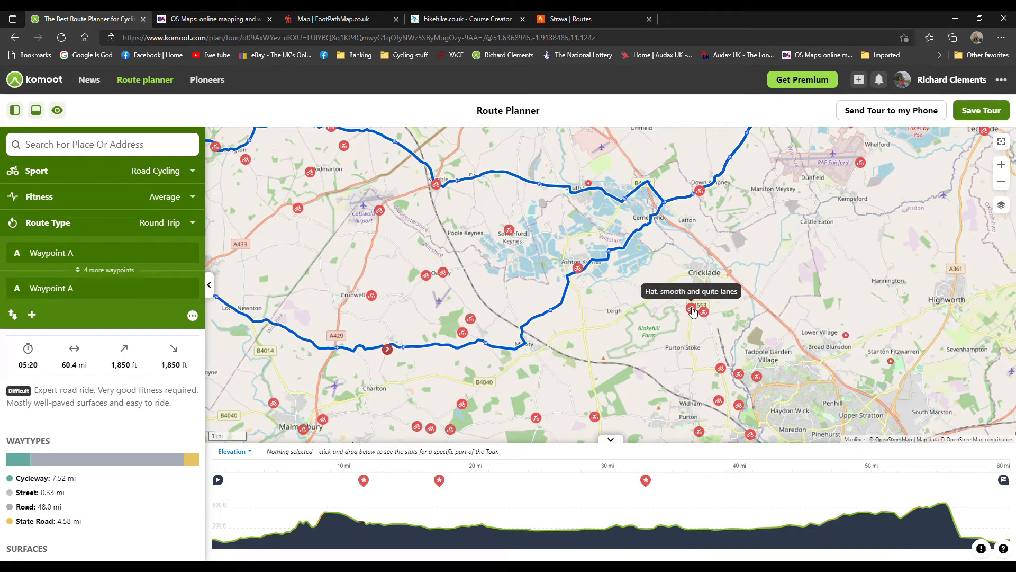
left_click(693, 310)
left_click(678, 231)
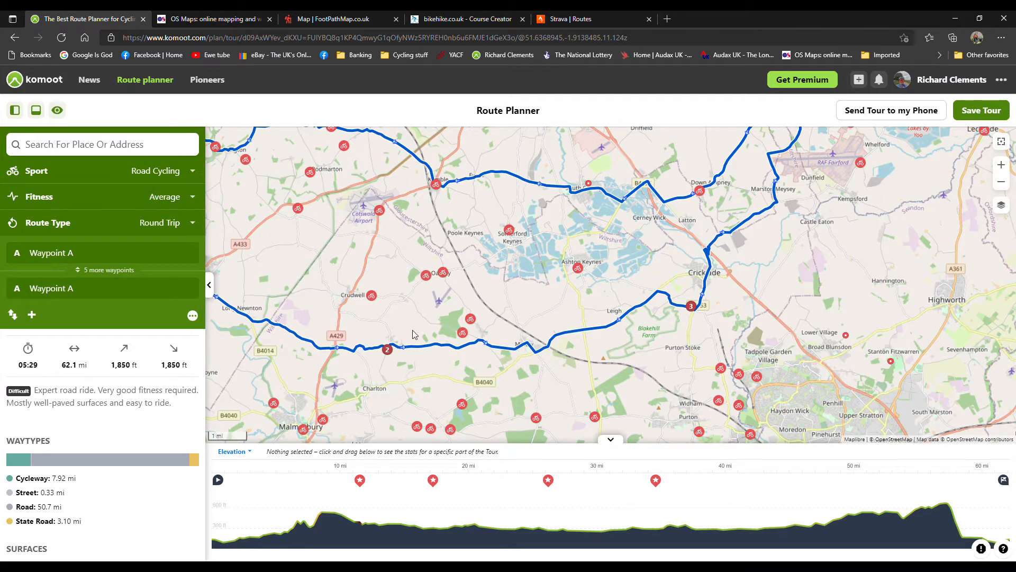
Step: Reverse the direction of the whole round trip so that Fairford is visited first
scroll(412, 333, "down", 2)
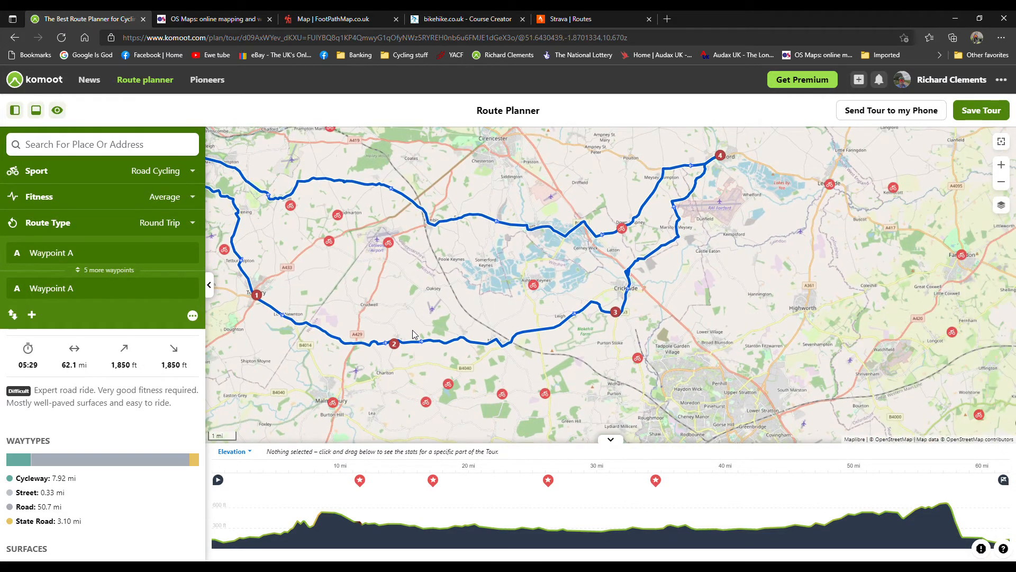
left_click_drag(458, 280, 634, 317)
scroll(610, 301, "down", 2)
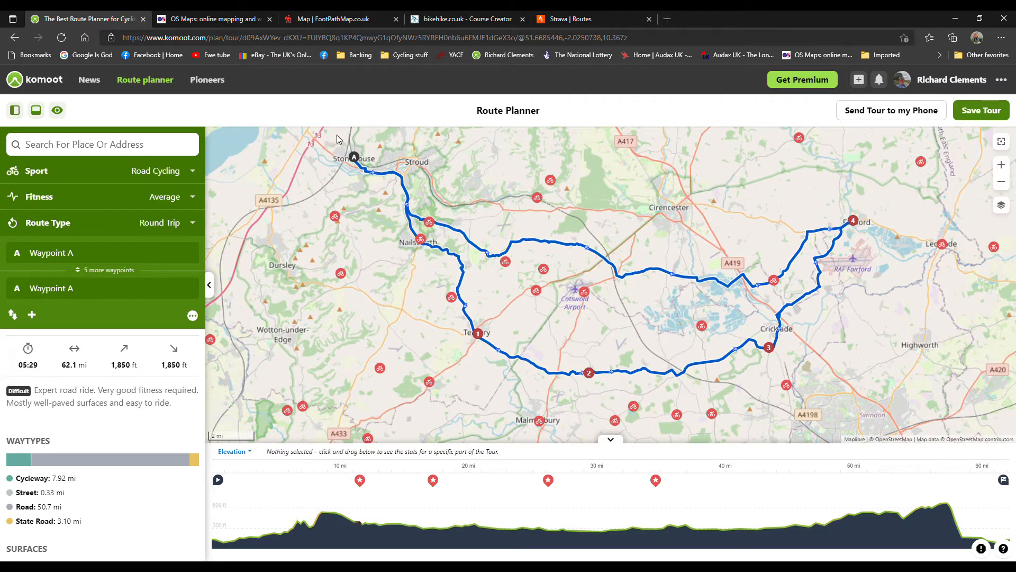
left_click(13, 315)
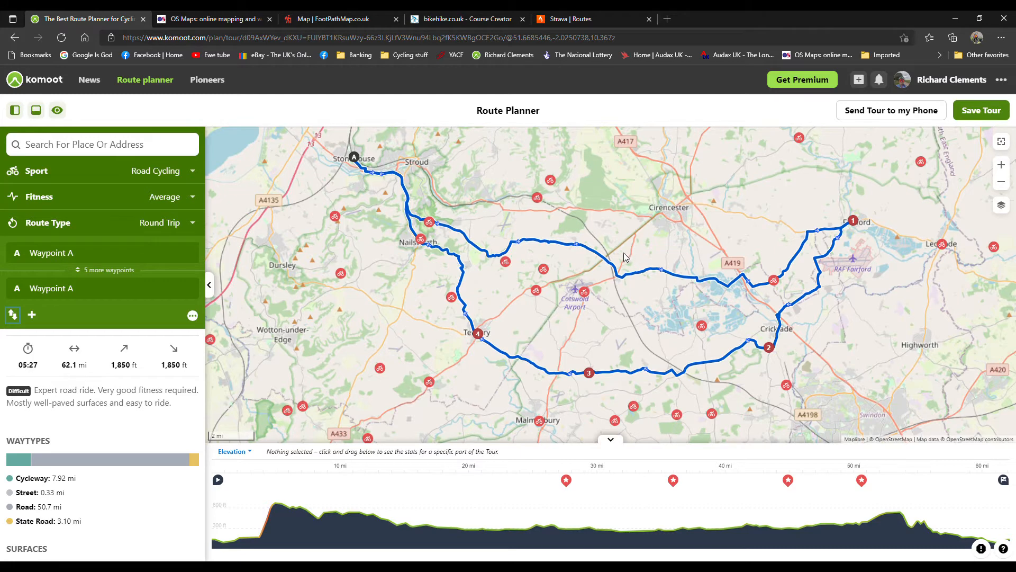
Step: Switch to the Strava route builder and examine the Global Heatmap around Stonehouse, Berkeley and the River Severn
left_click(567, 19)
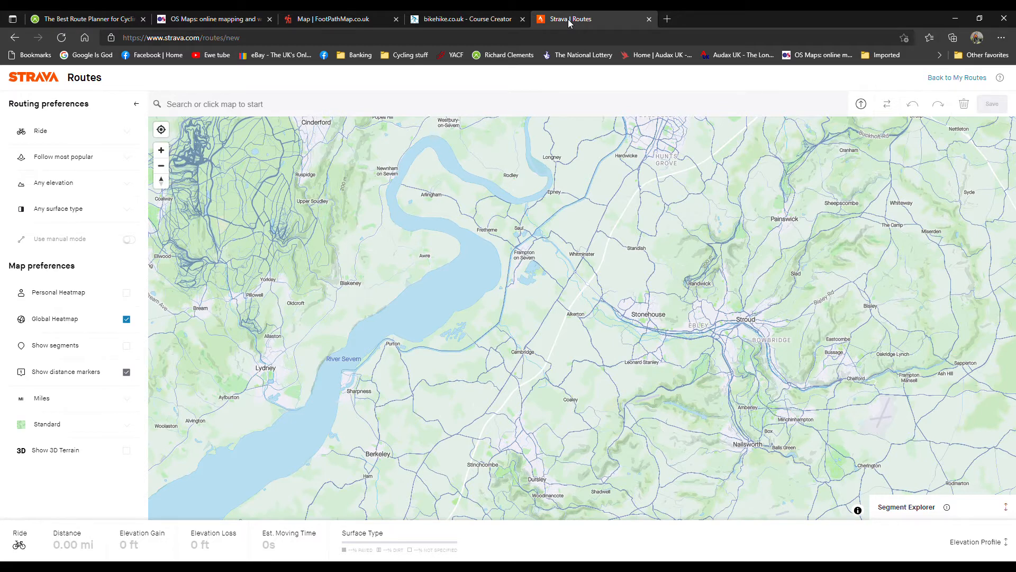
scroll(575, 372, "up", 2)
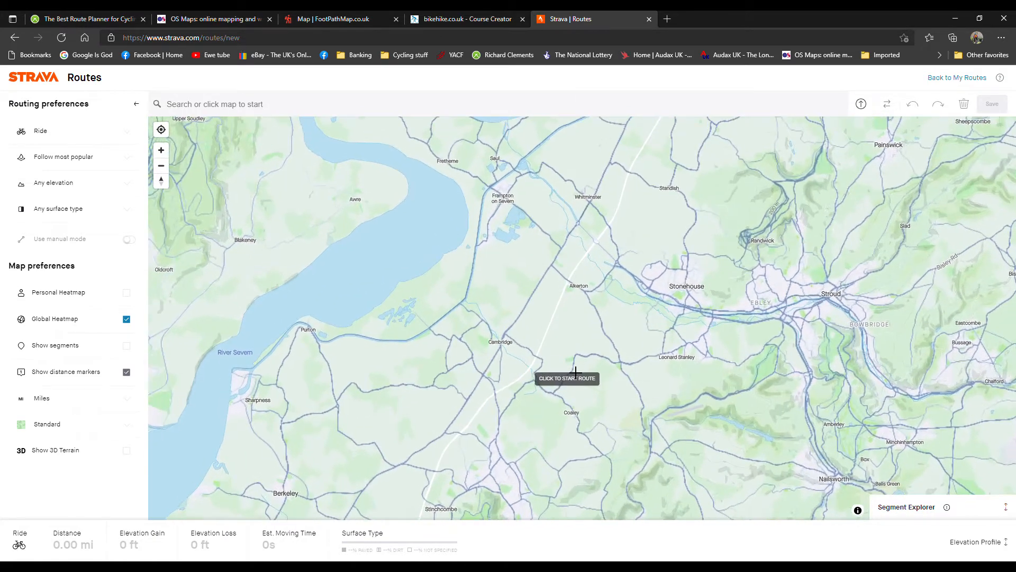
scroll(576, 372, "up", 3)
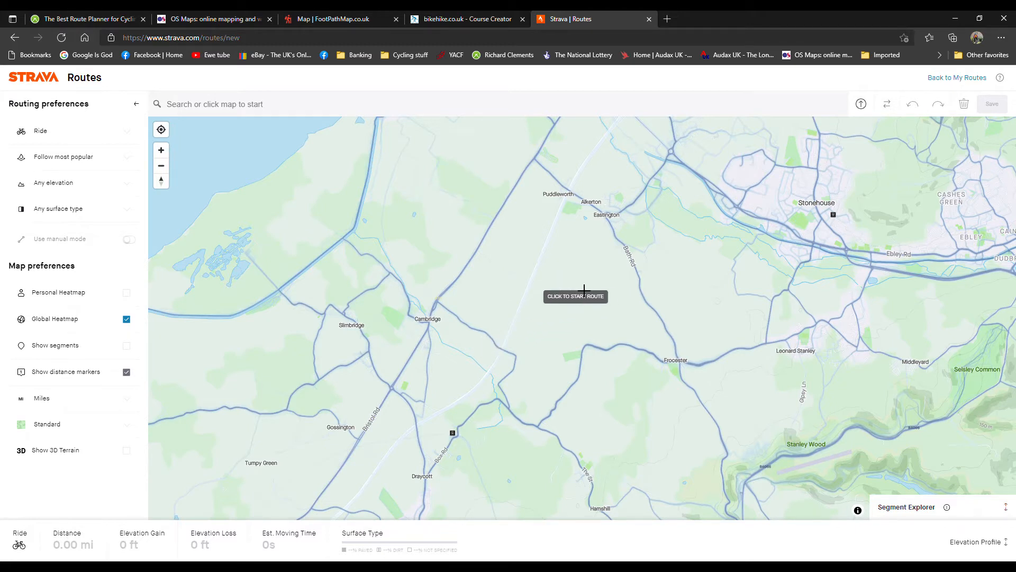
left_click_drag(569, 278, 670, 325)
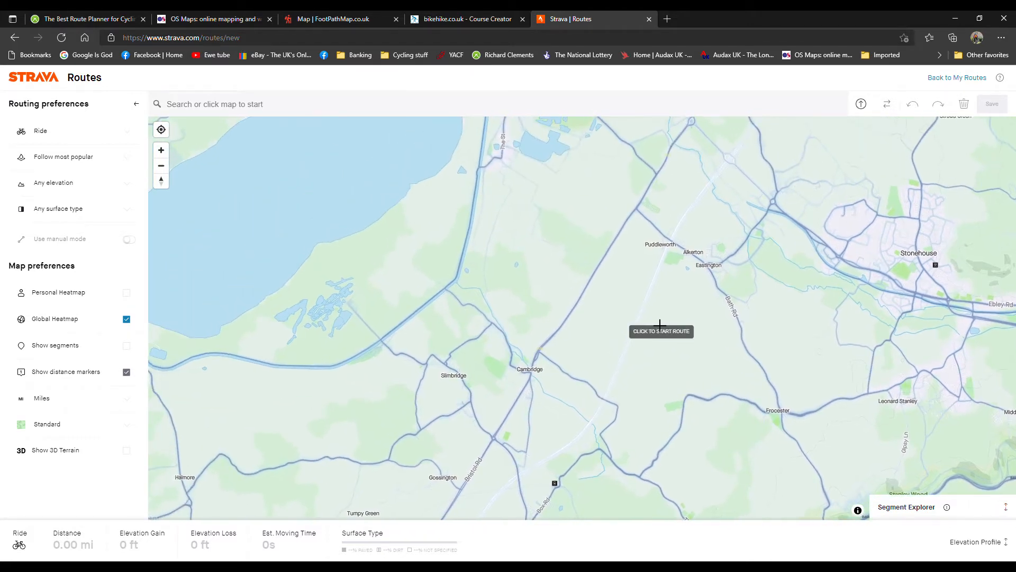
scroll(605, 333, "down", 3)
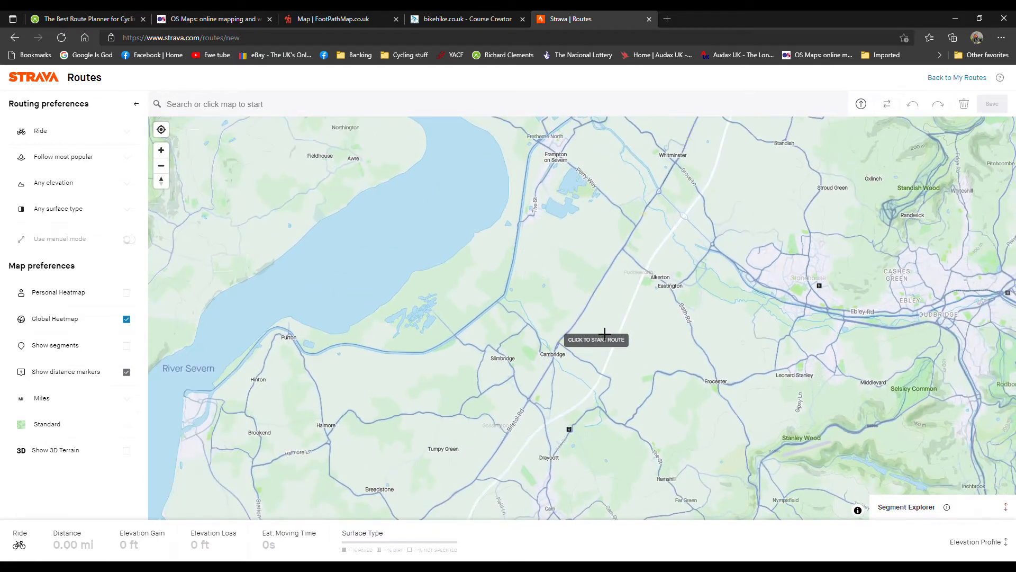
scroll(605, 333, "down", 2)
left_click_drag(483, 399, 628, 302)
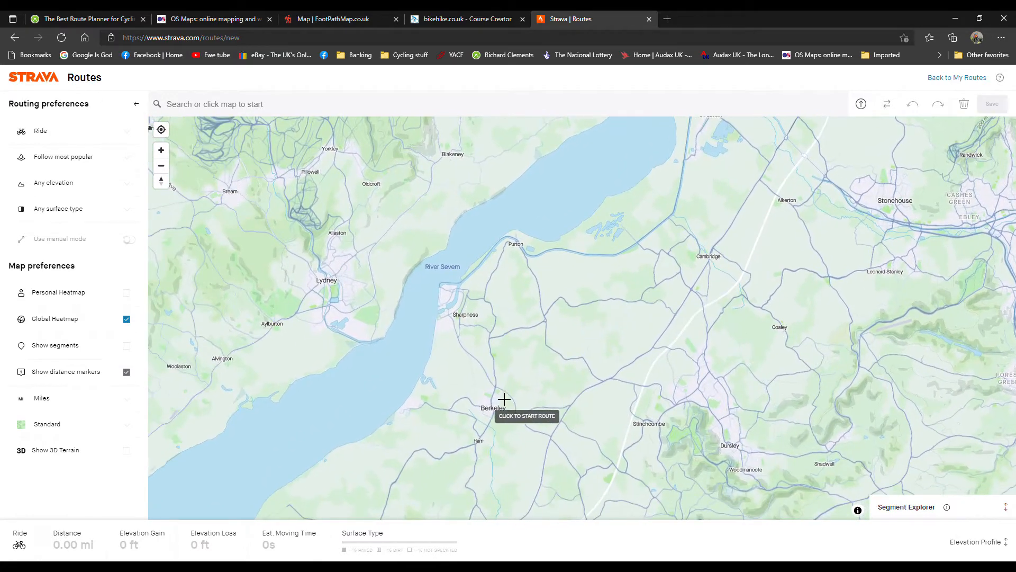
scroll(642, 341, "down", 2)
left_click_drag(642, 340, 710, 318)
scroll(699, 370, "up", 2)
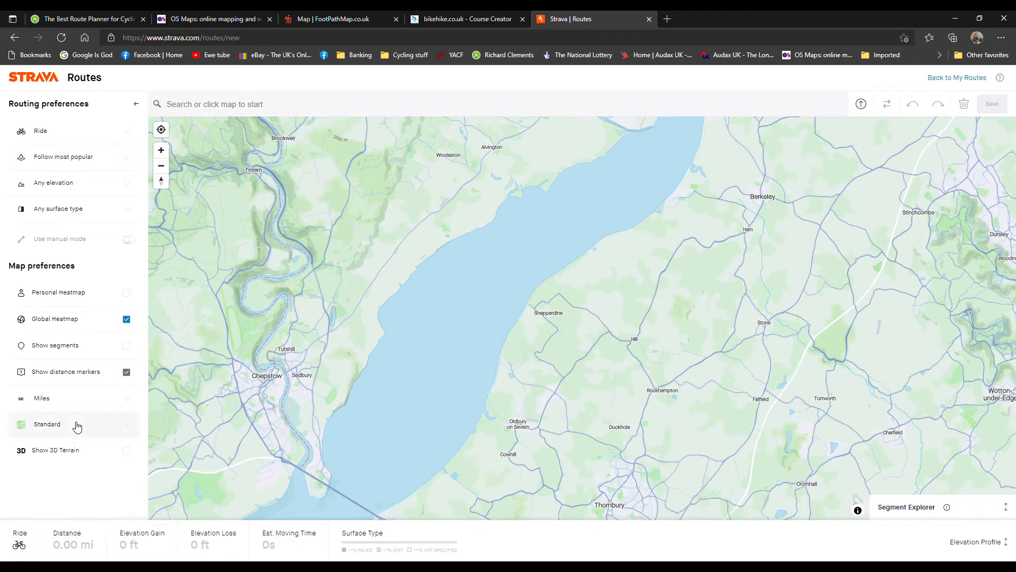
Step: Check the available activity types and elevation options in the routing preferences, keeping Ride and Any elevation
left_click(73, 130)
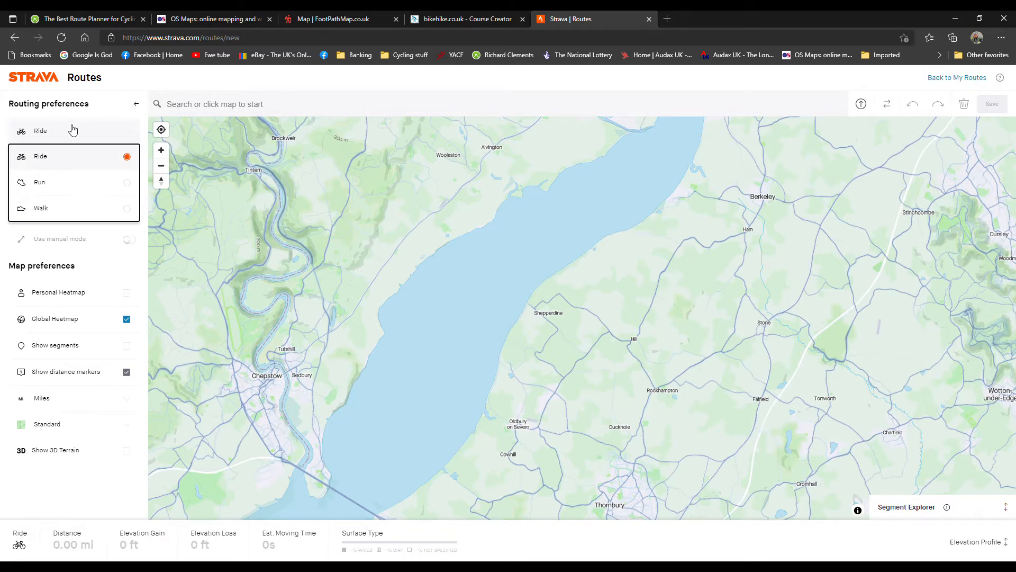
left_click(73, 130)
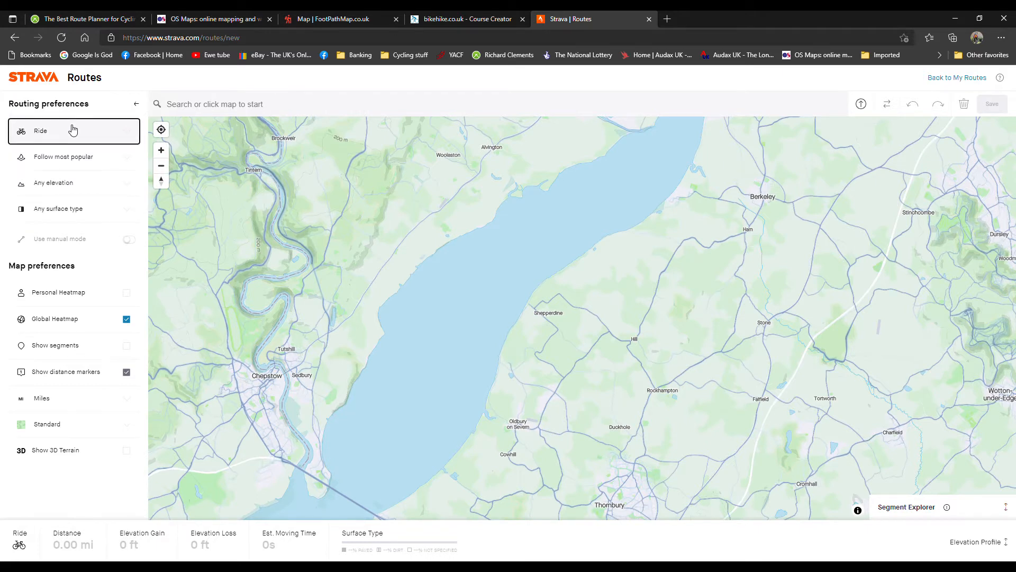
left_click(78, 183)
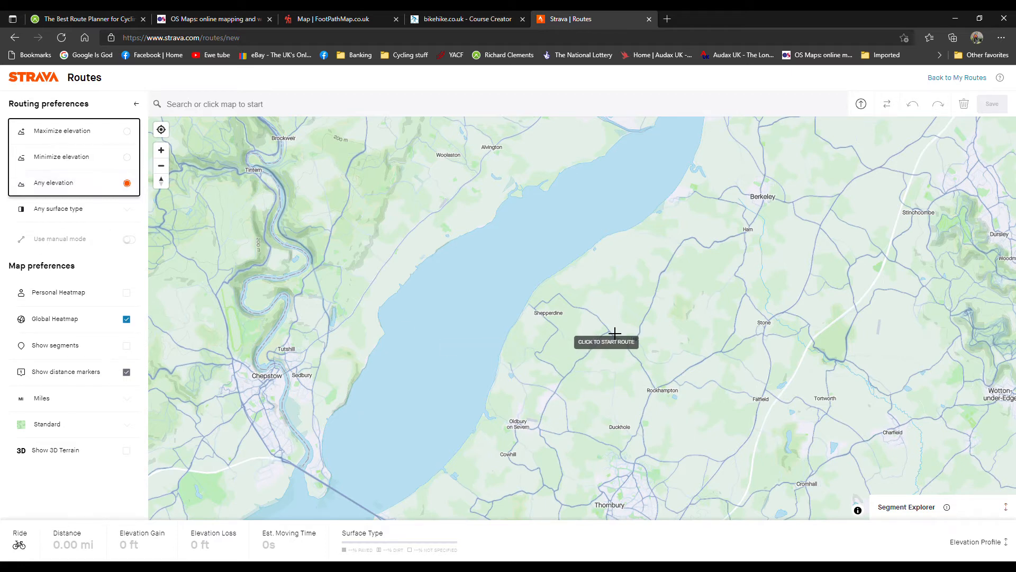
left_click(125, 182)
Step: Start a new ride route on the High Street in Stonehouse
left_click_drag(889, 351, 678, 390)
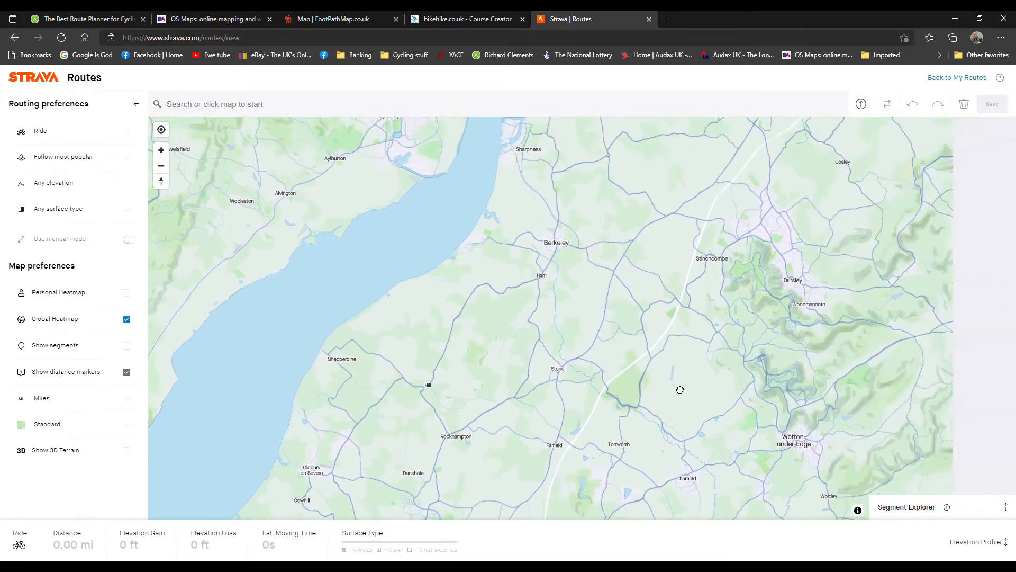
left_click_drag(798, 265, 729, 449)
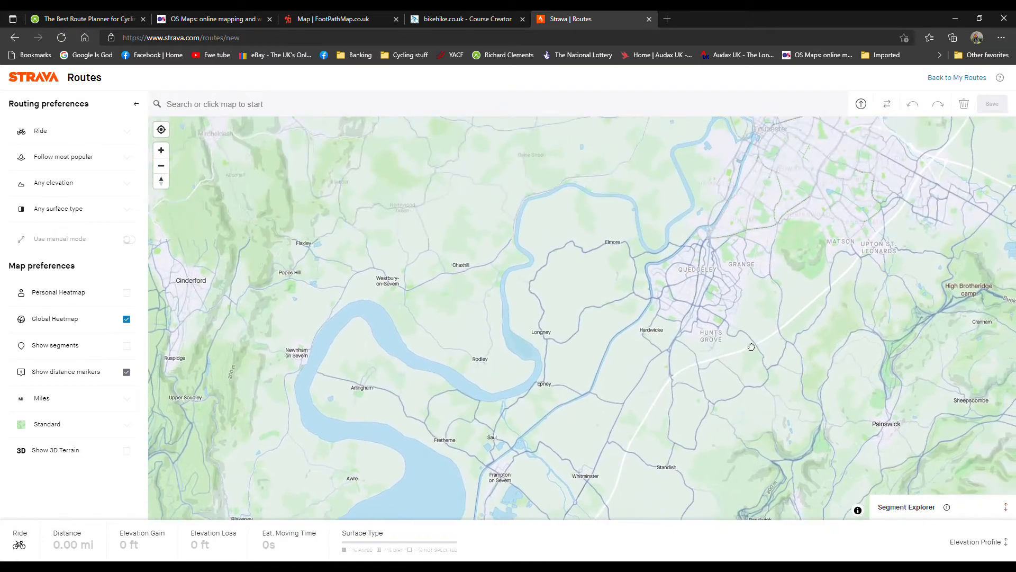
scroll(678, 440, "up", 5)
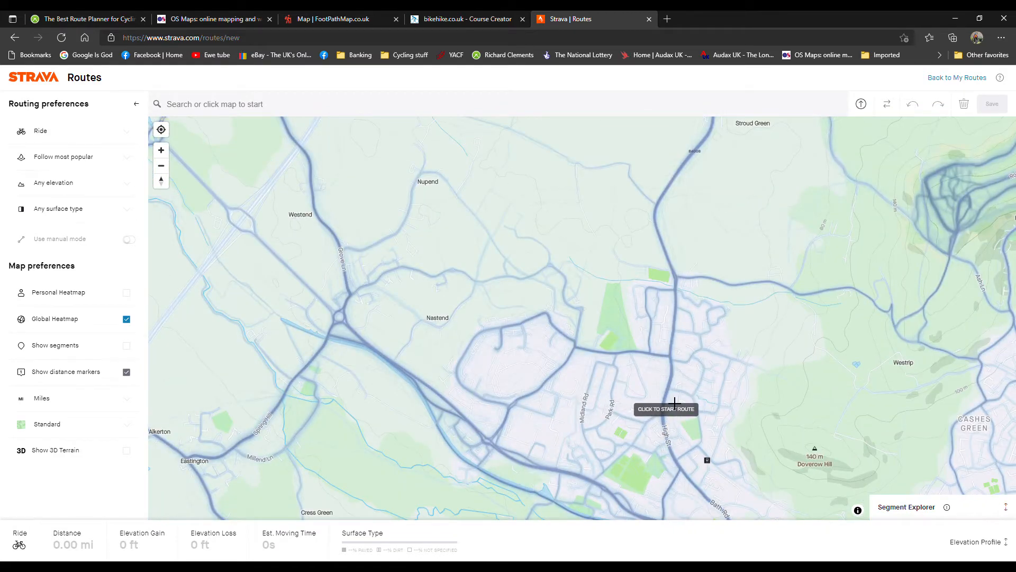
left_click(674, 404)
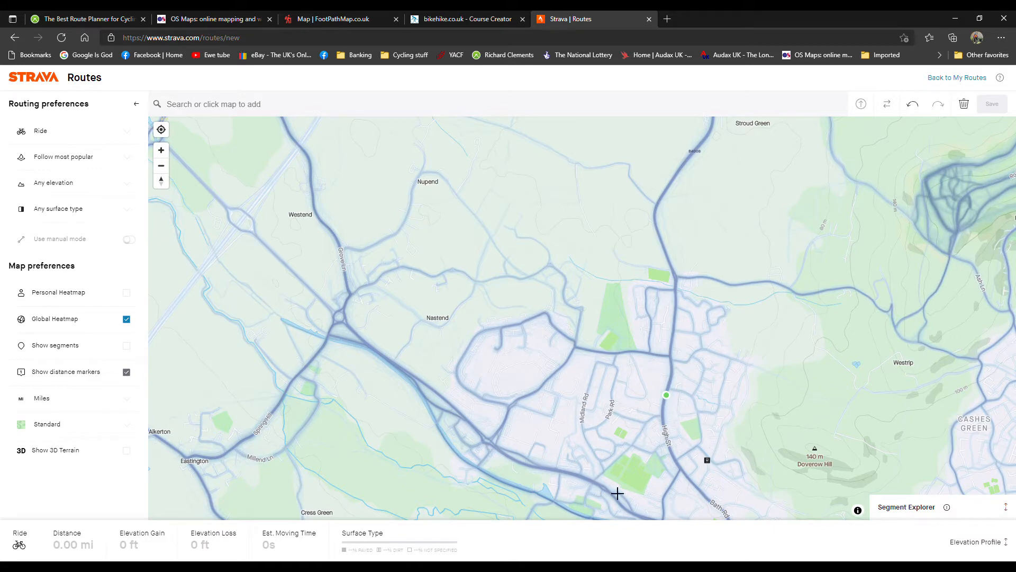
Step: Extend the route from Stonehouse to an end point in the centre of Keynsham, southeast of Bristol
left_click_drag(606, 344, 680, 242)
scroll(671, 298, "down", 5)
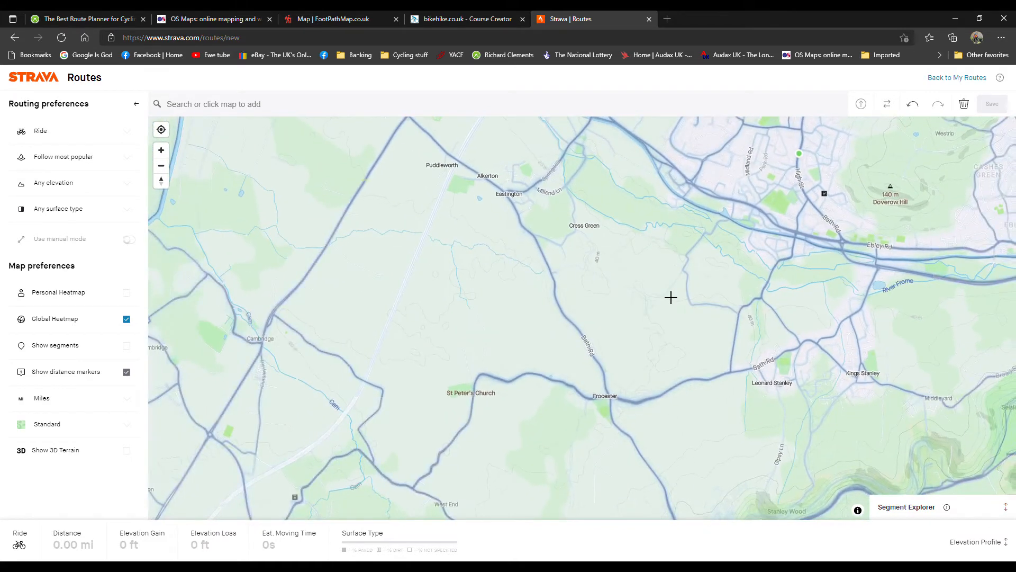
scroll(670, 297, "down", 1)
left_click_drag(594, 399, 709, 262)
left_click_drag(641, 399, 723, 261)
left_click_drag(700, 339, 743, 265)
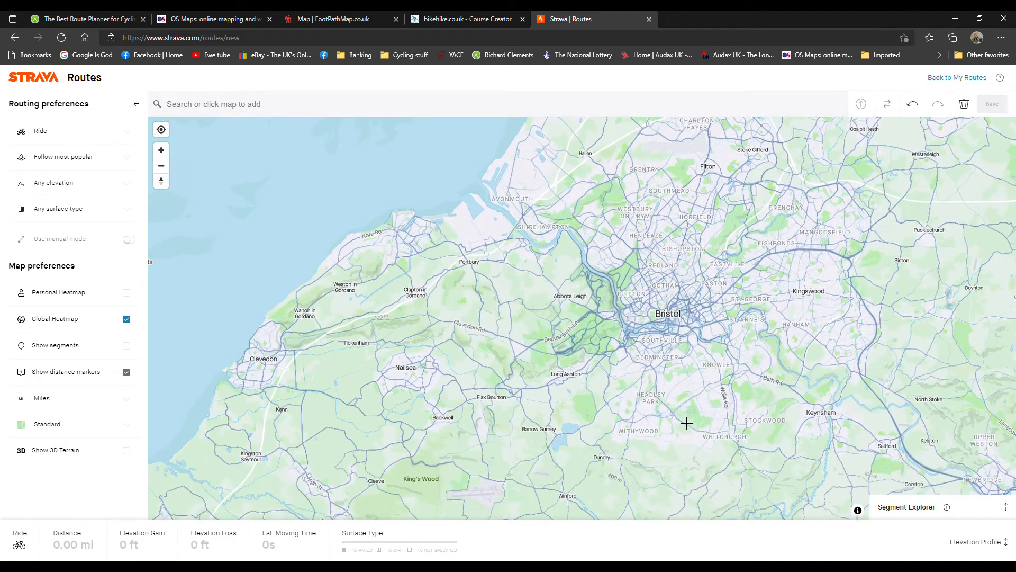
scroll(773, 435, "up", 1)
scroll(818, 437, "up", 5)
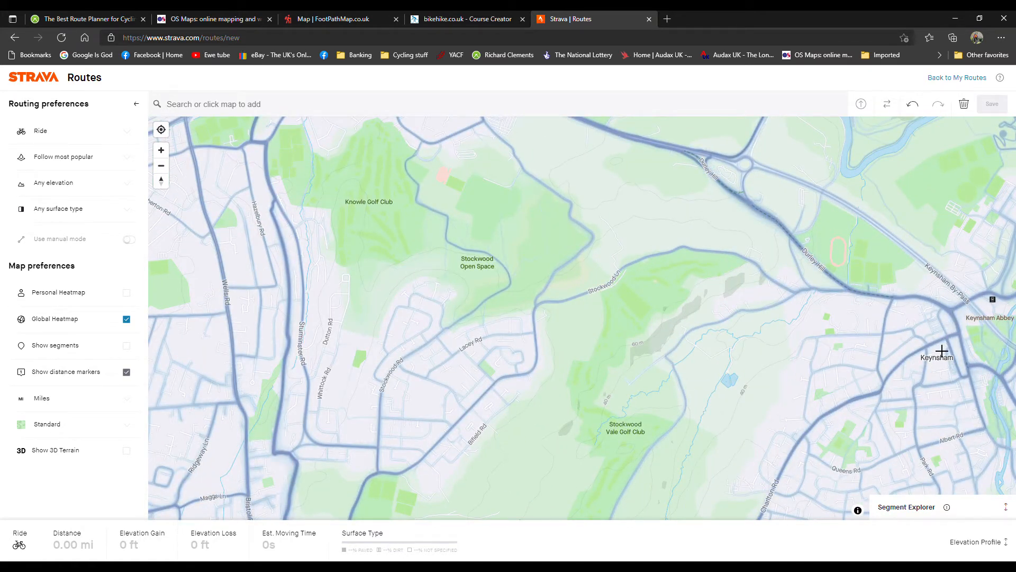
left_click(952, 339)
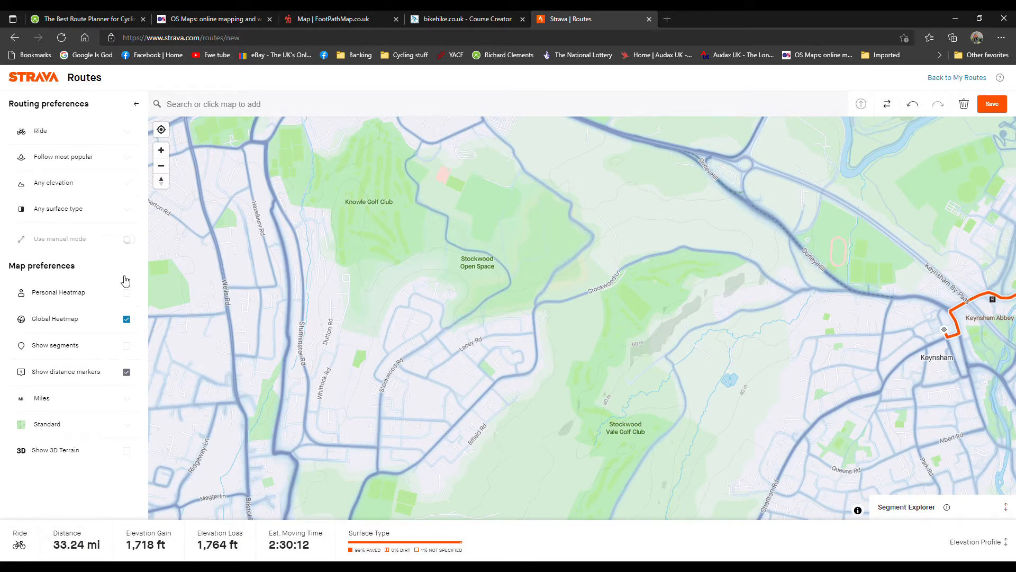
Step: Try Minimize elevation for the Stonehouse to Keynsham route and finally set its elevation preference to Maximize elevation
left_click(99, 187)
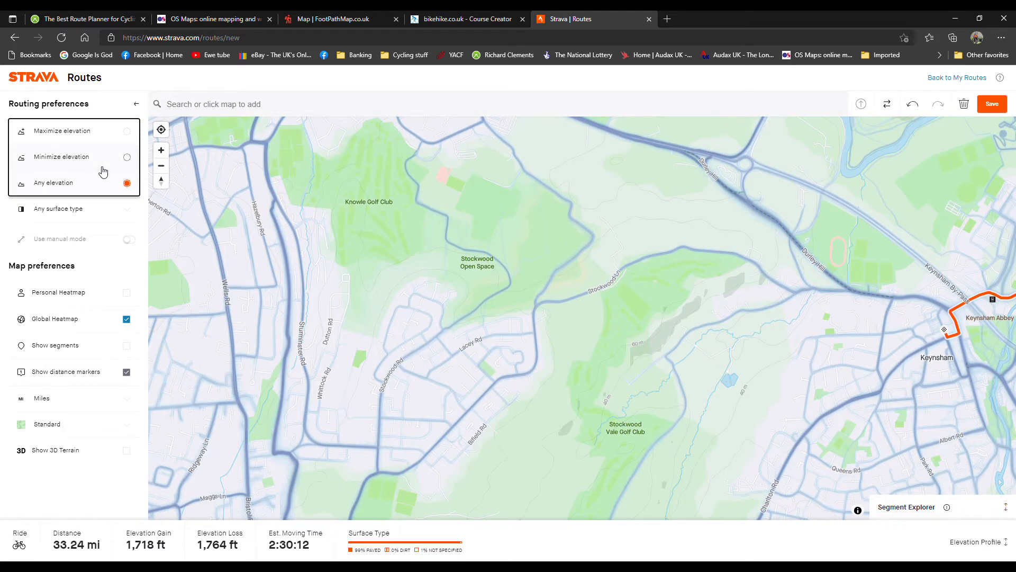
left_click(99, 161)
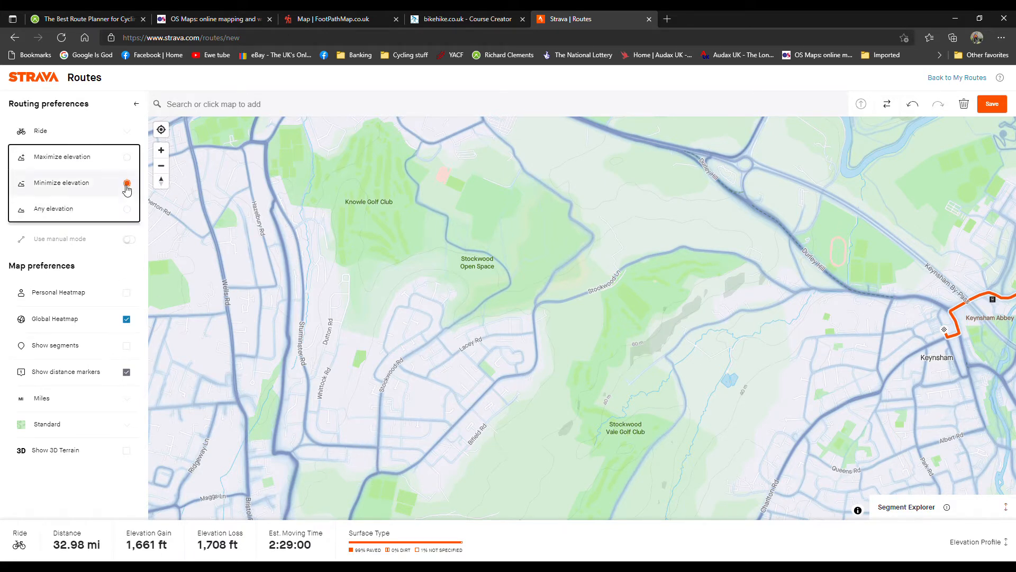
left_click(126, 183)
left_click(105, 167)
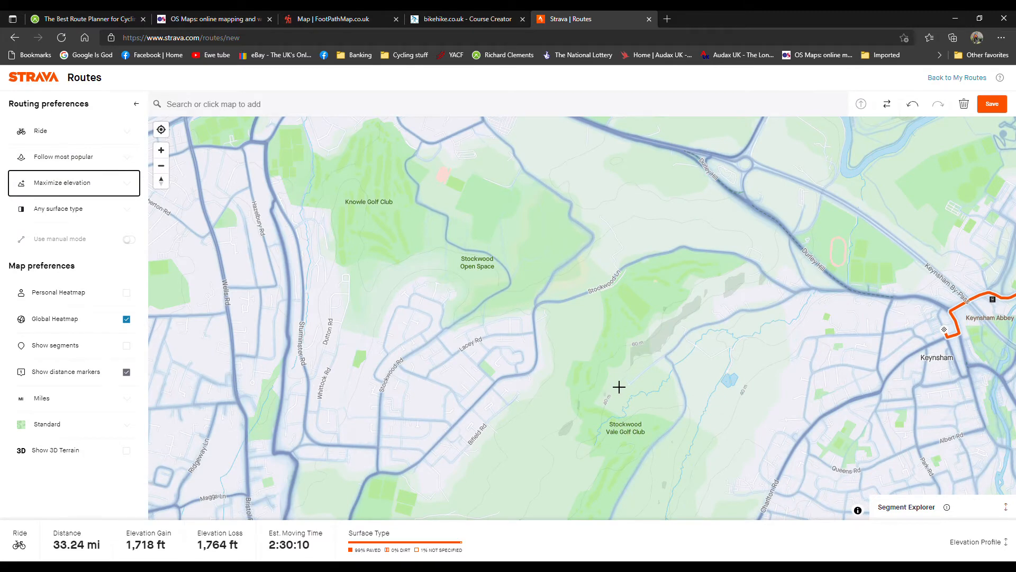
Step: Examine the full course of the route between Keynsham and Stonehouse on the map
scroll(440, 345, "down", 3)
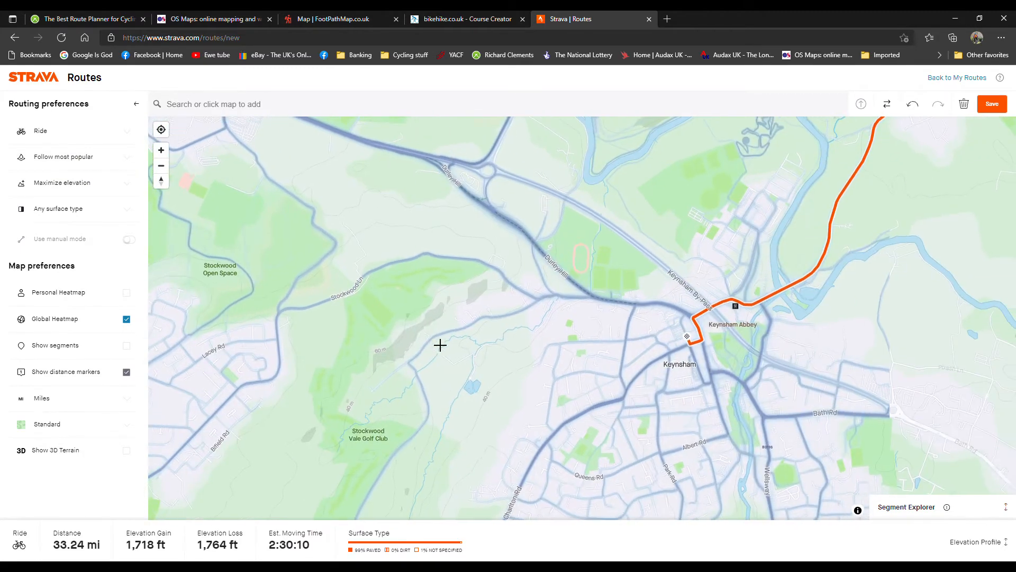
scroll(441, 345, "down", 5)
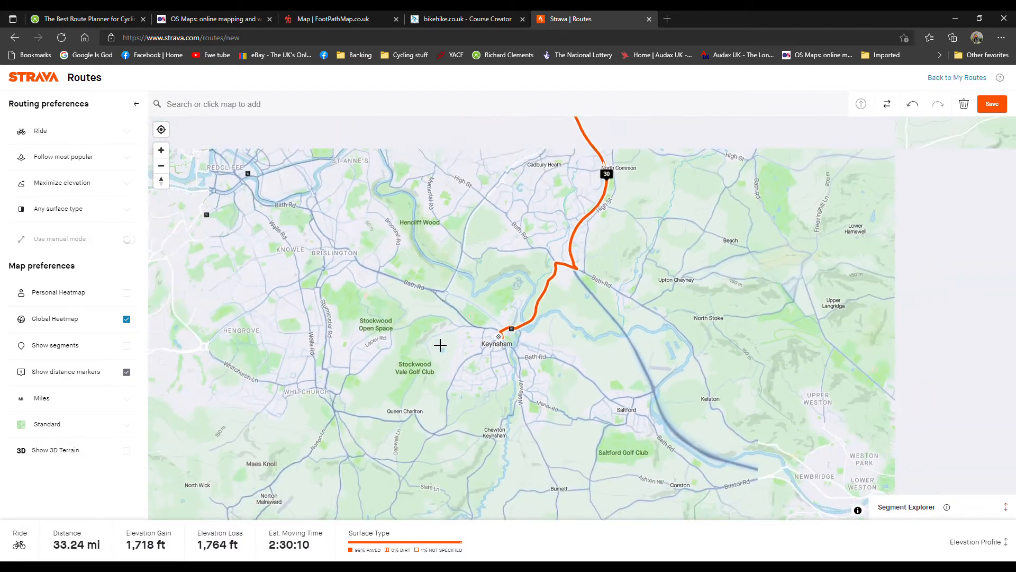
scroll(454, 337, "down", 5)
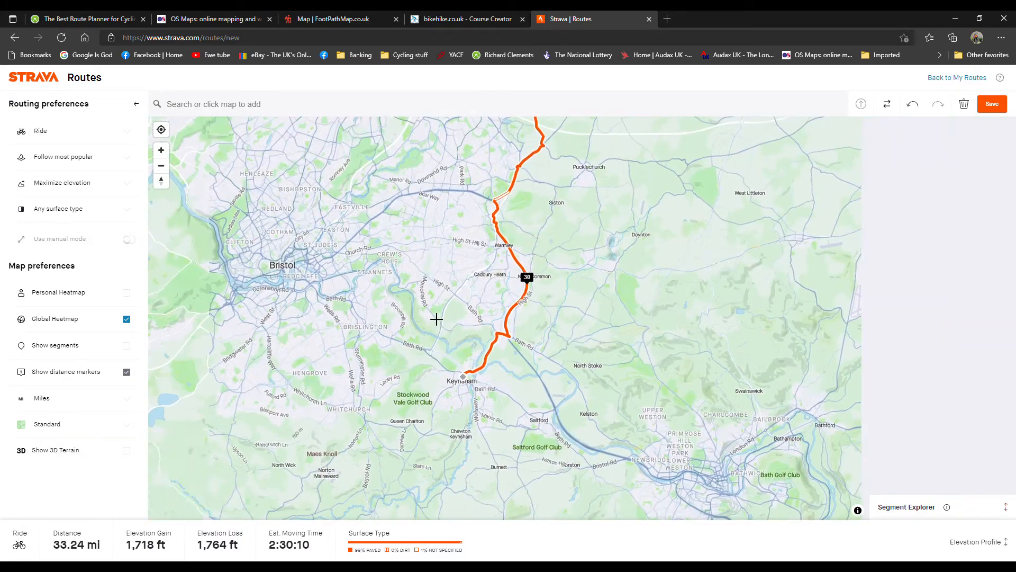
left_click_drag(379, 261, 408, 336)
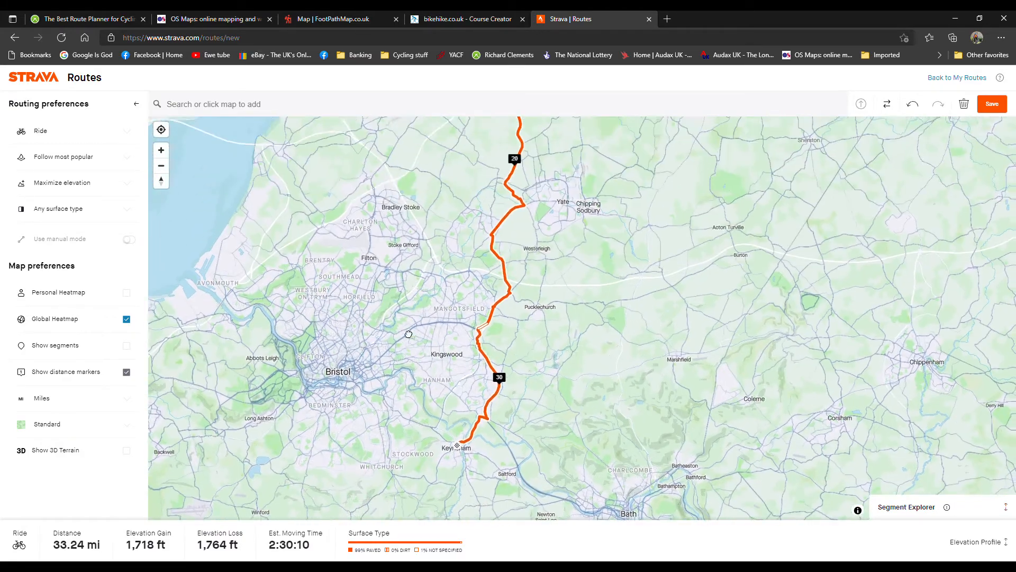
scroll(403, 271, "down", 2)
scroll(404, 271, "down", 3)
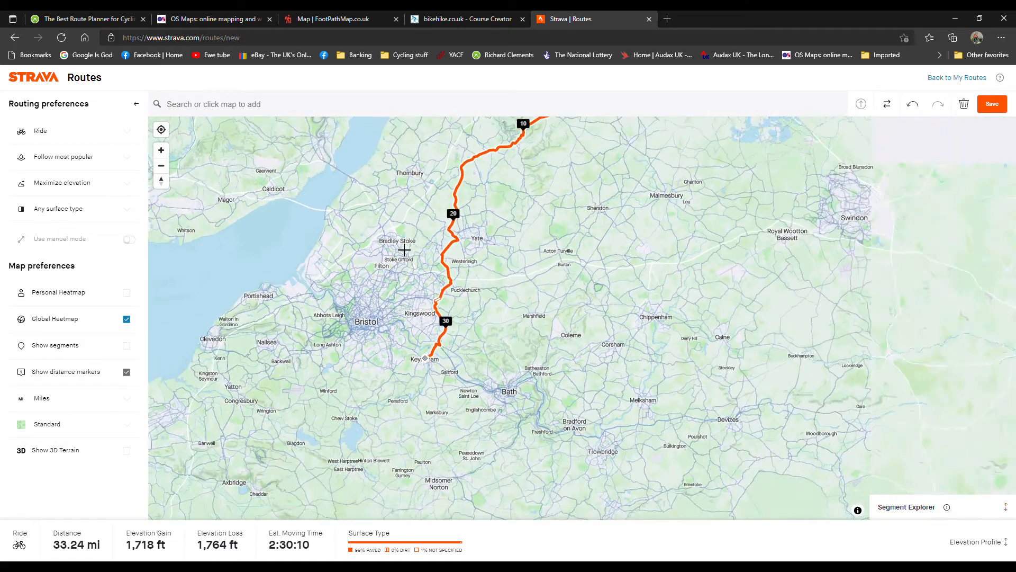
left_click_drag(404, 250, 410, 344)
scroll(413, 345, "down", 1)
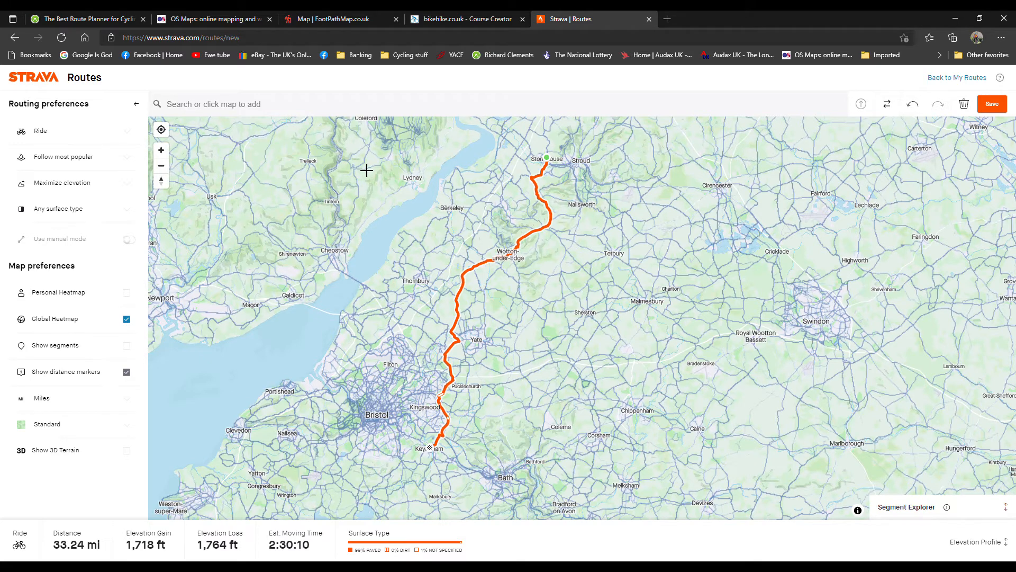
Step: Switch to FootPathMap and examine the footpaths and bridleways around Dursley, south-west of Stroud
left_click(457, 21)
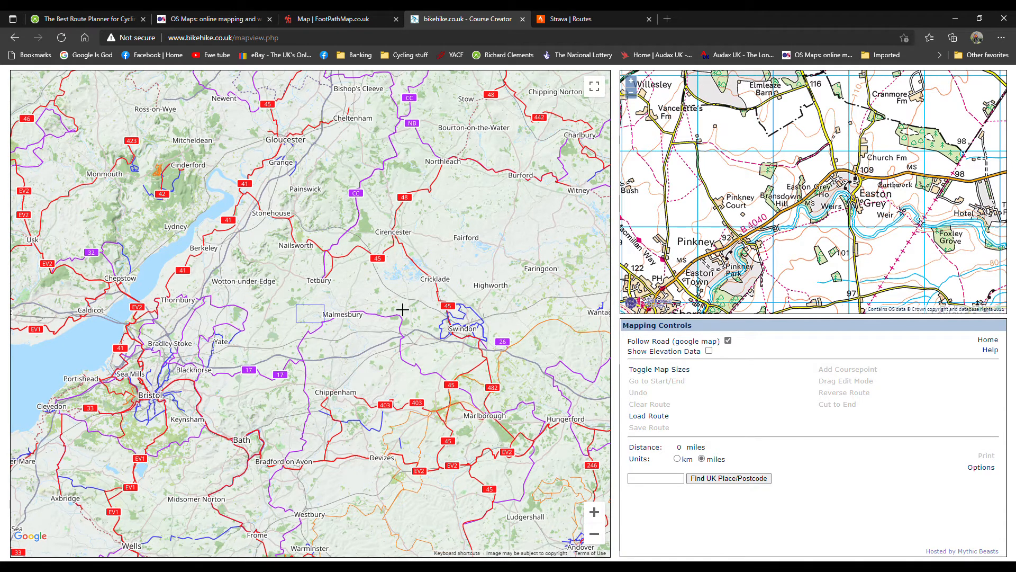
left_click(217, 19)
left_click(333, 19)
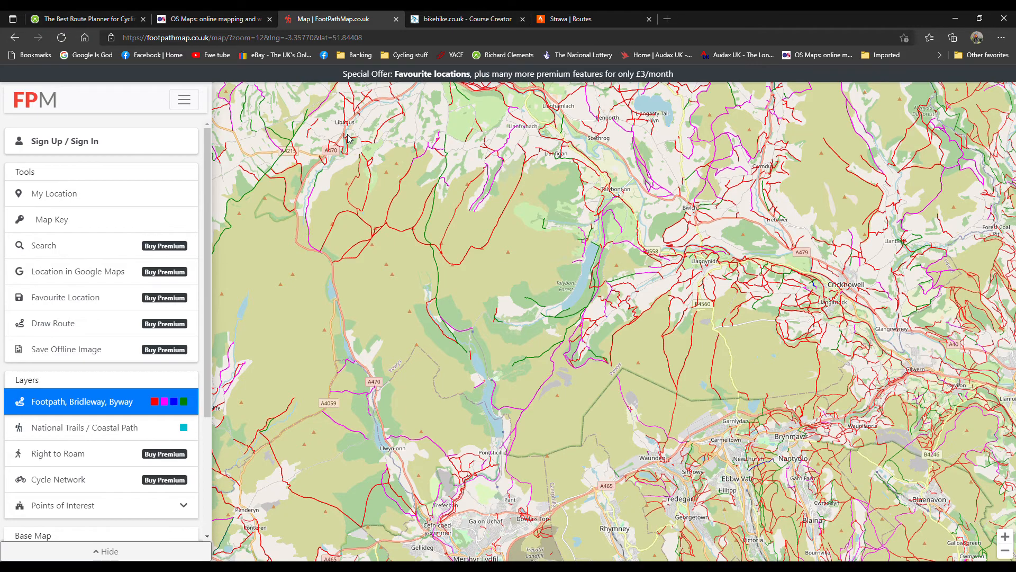
scroll(429, 148, "down", 2)
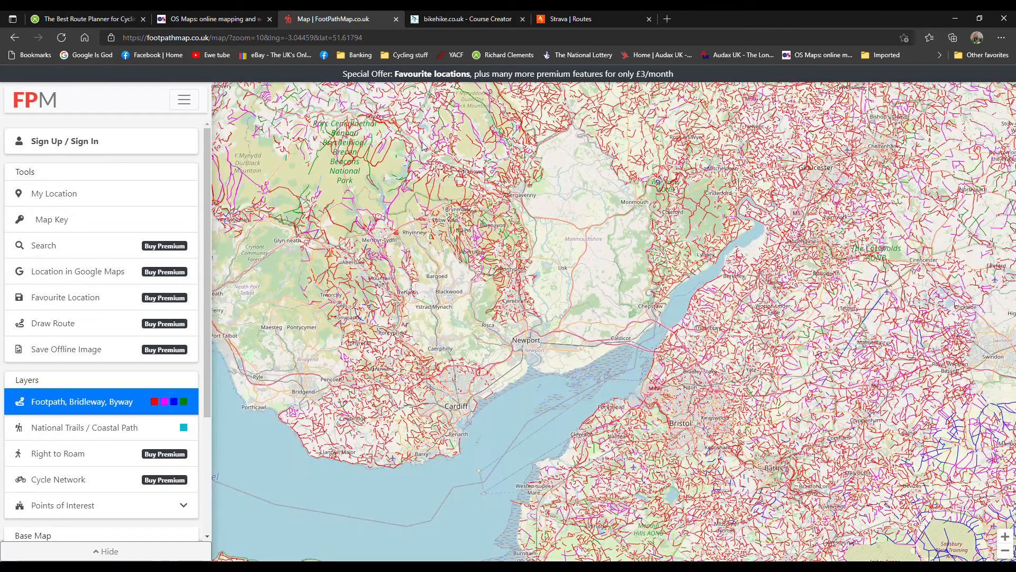
left_click_drag(600, 217, 460, 256)
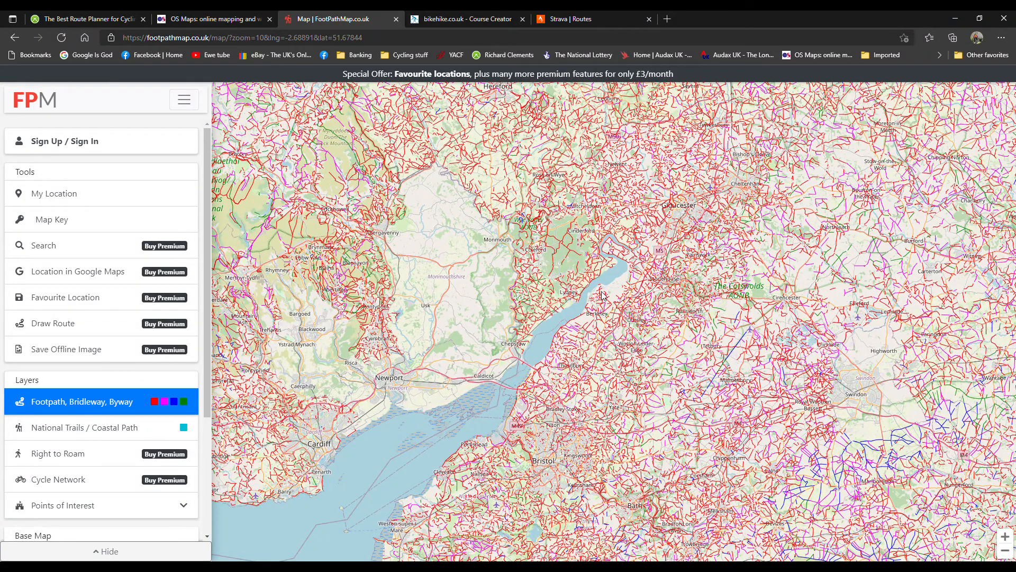
scroll(656, 320, "up", 1)
scroll(656, 320, "up", 1)
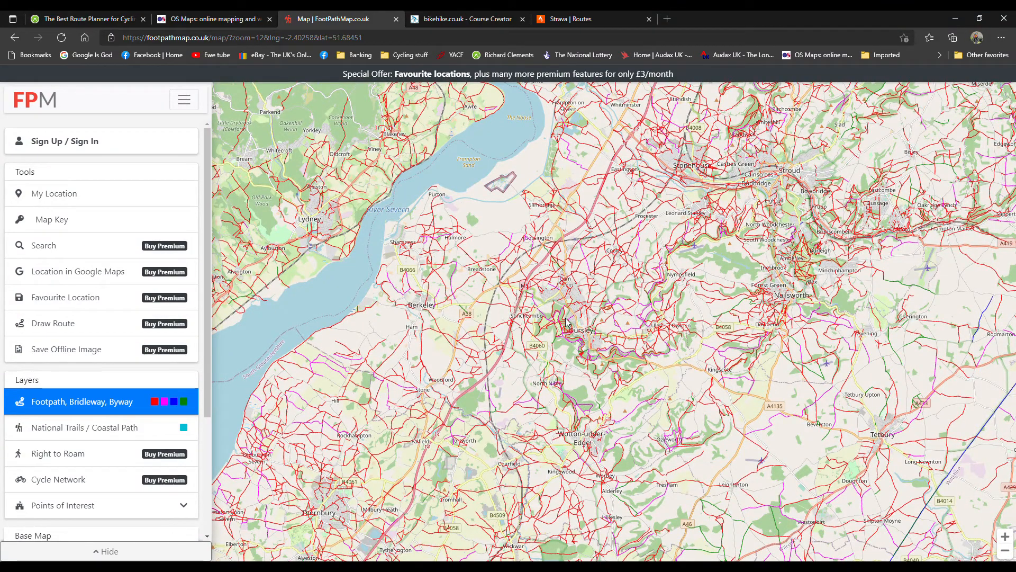
scroll(564, 319, "up", 1)
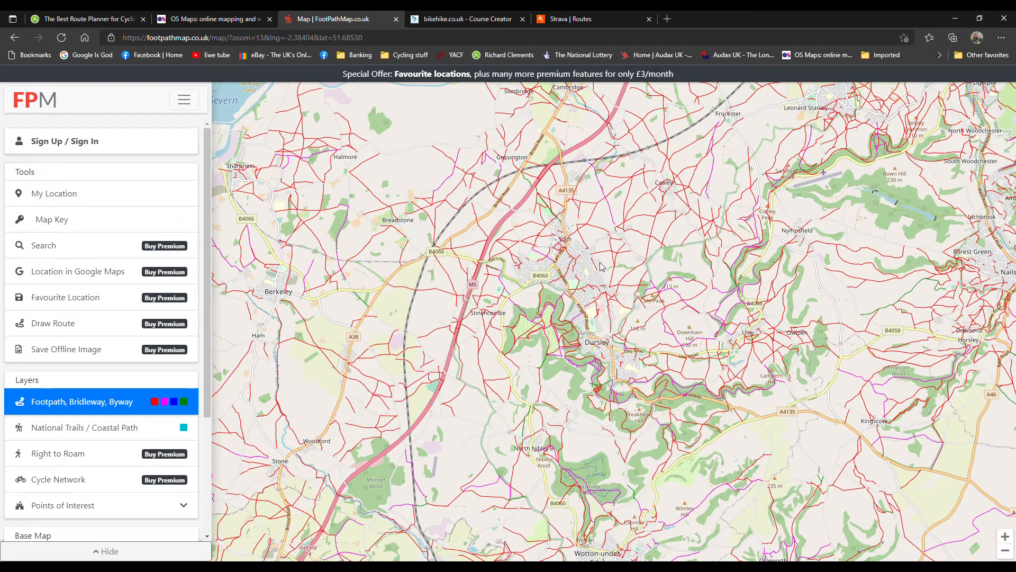
left_click_drag(611, 206, 626, 251)
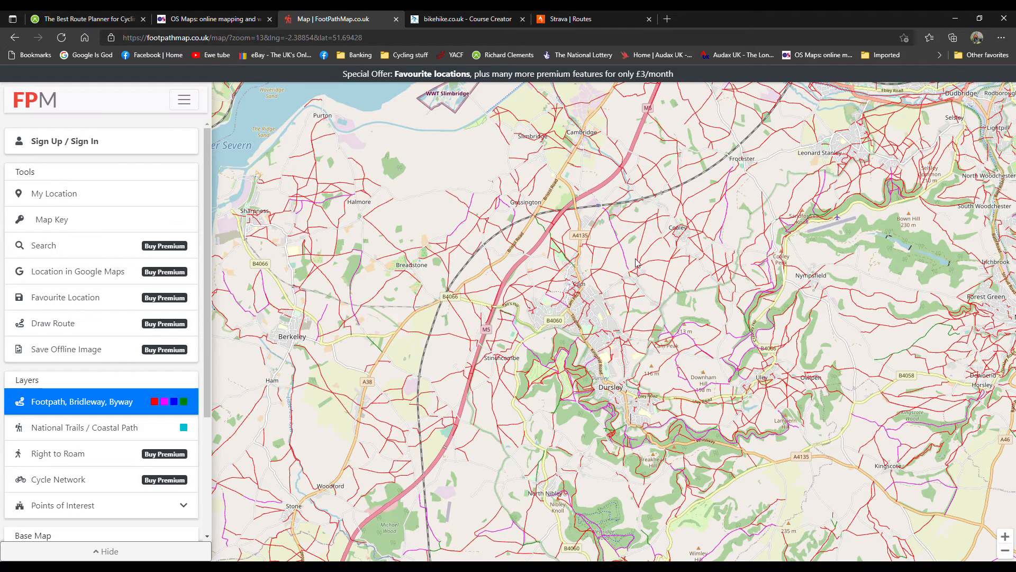
Step: Compare the path coverage across Monmouthshire, the Forest of Dean and the Stroud area on the footpath map
scroll(678, 286, "down", 1)
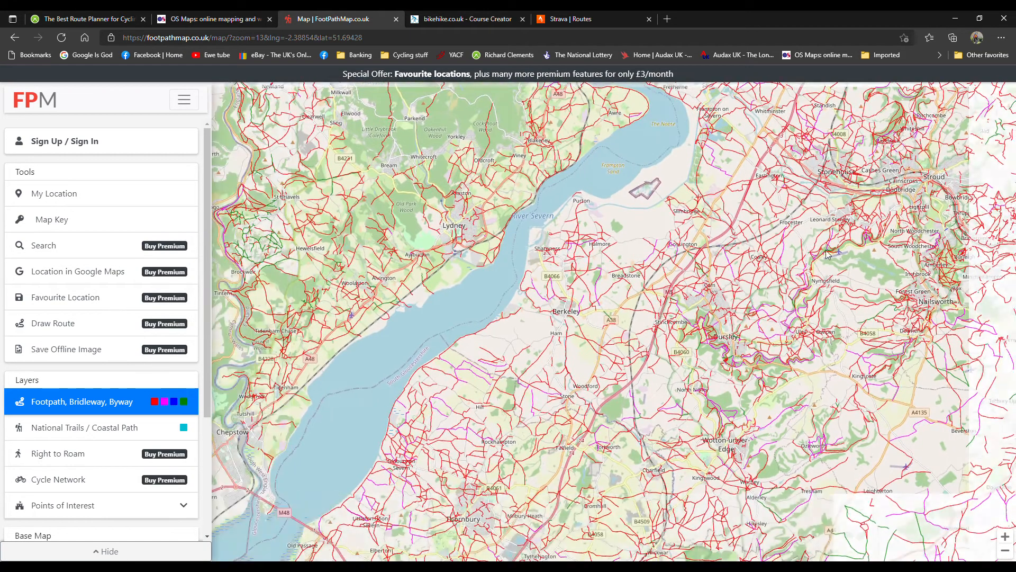
left_click_drag(518, 119, 763, 249)
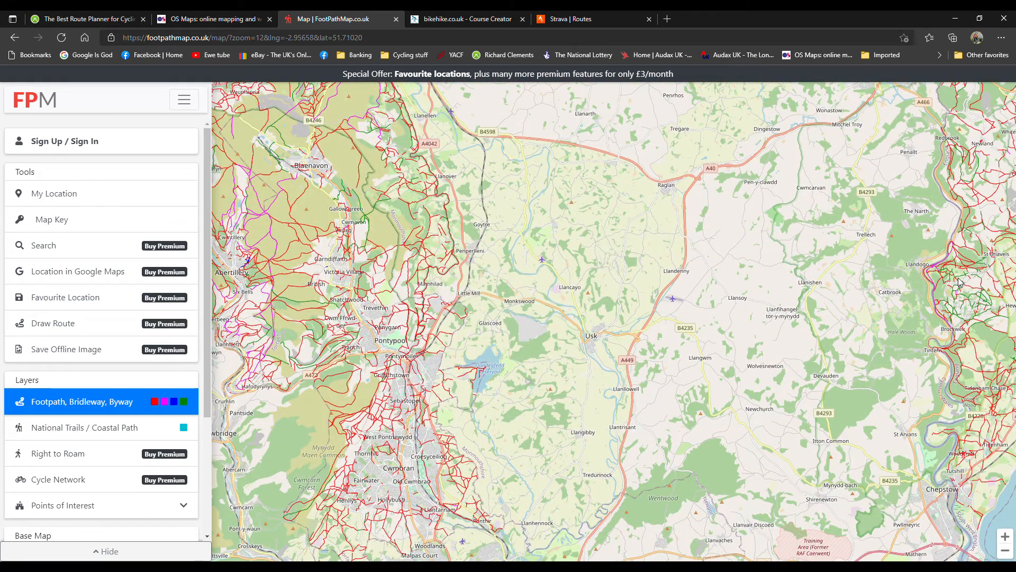
left_click_drag(956, 280, 757, 274)
left_click_drag(919, 260, 503, 315)
left_click_drag(940, 330, 683, 316)
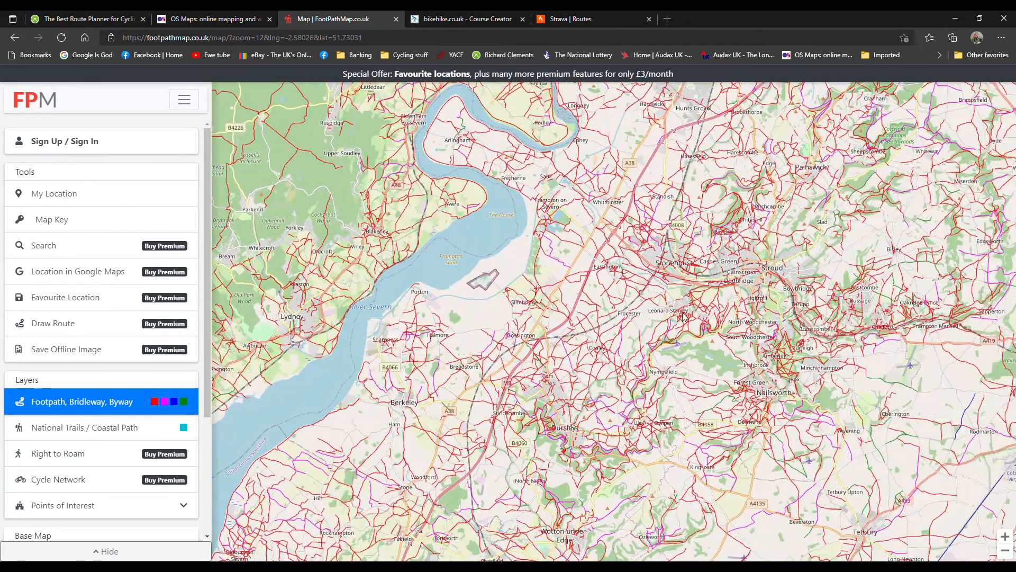
scroll(808, 348, "down", 2)
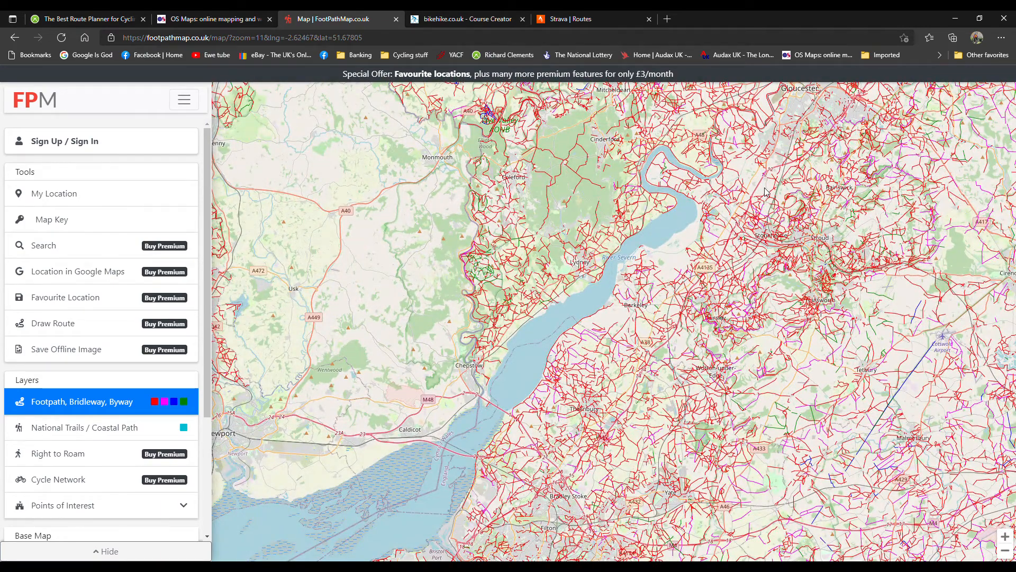
left_click_drag(799, 347, 724, 302)
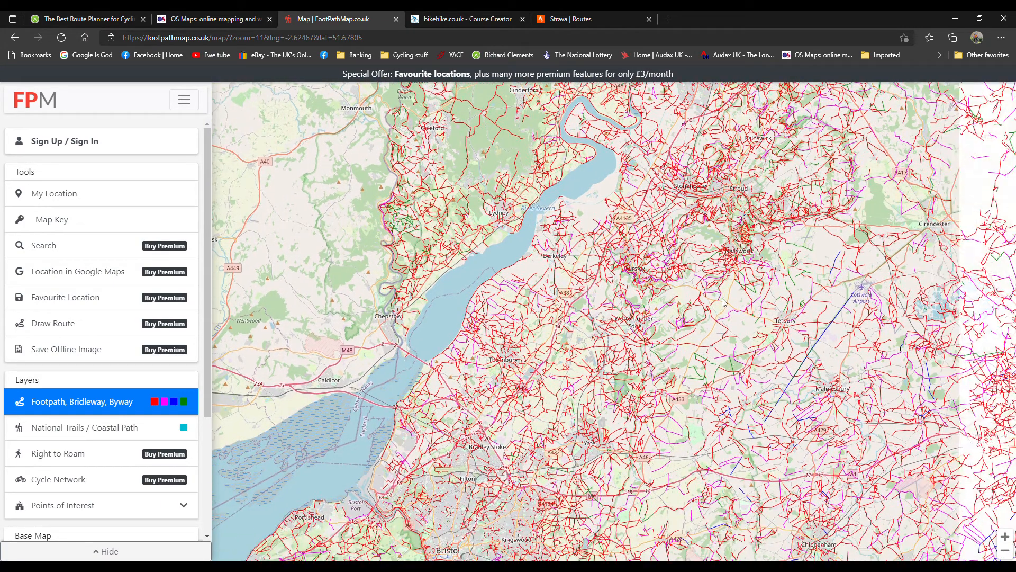
Step: Examine the bridleways and byways around Silk Wood and Westonbirt, then the wider area towards Tetbury and Dursley
scroll(754, 372, "up", 2)
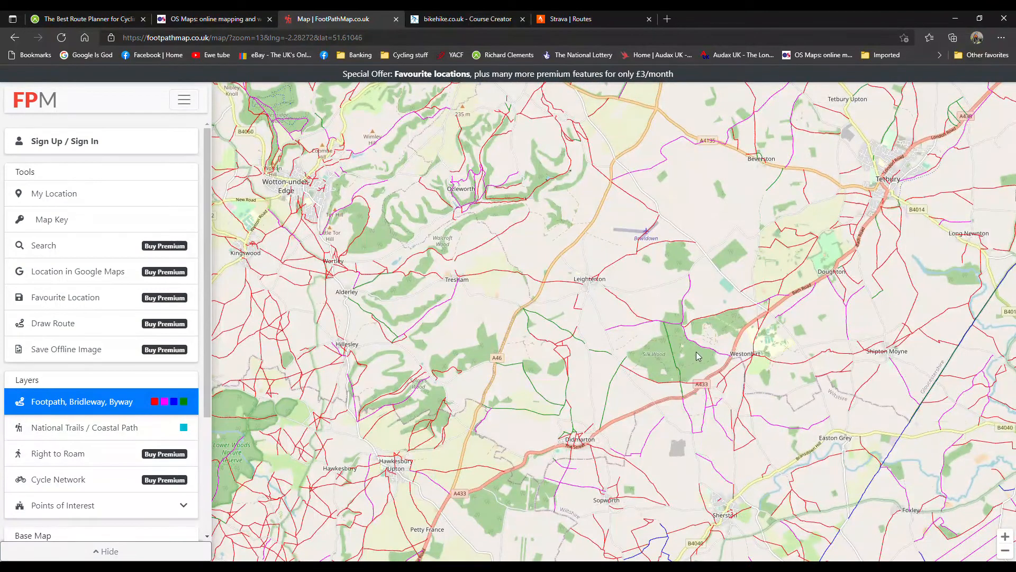
scroll(697, 355, "up", 1)
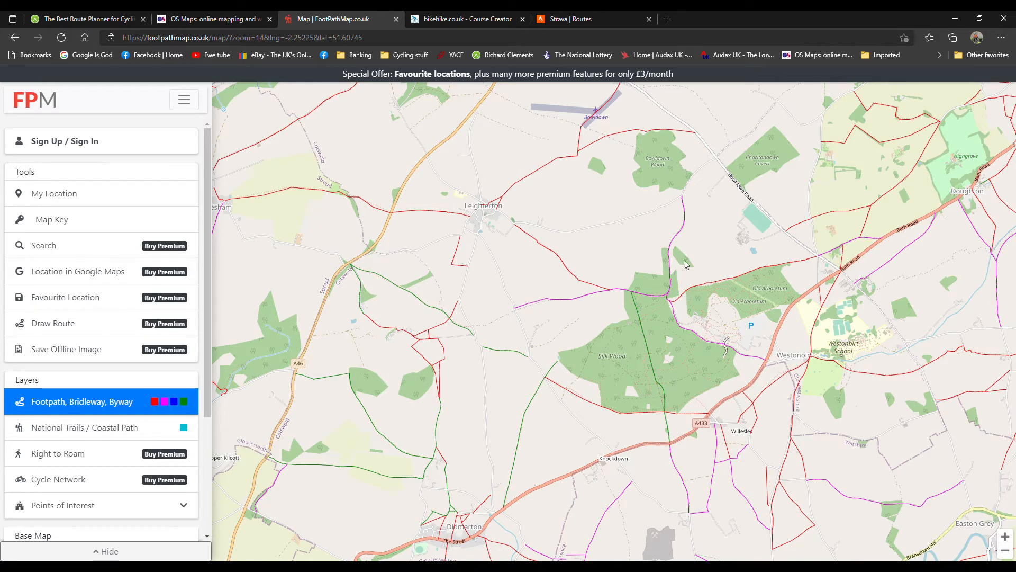
left_click_drag(684, 259, 649, 353)
left_click_drag(714, 313, 642, 384)
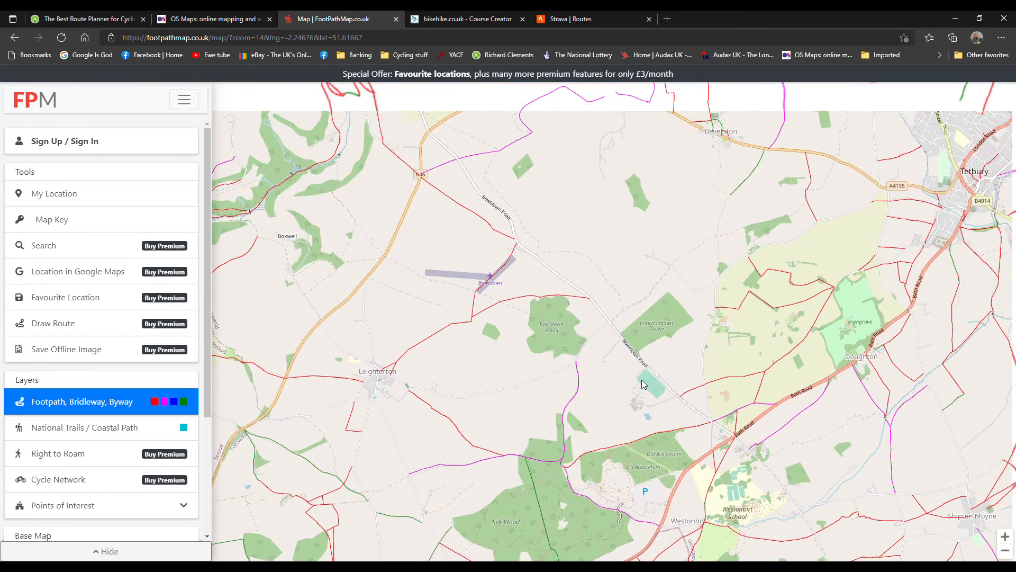
scroll(558, 388, "down", 1)
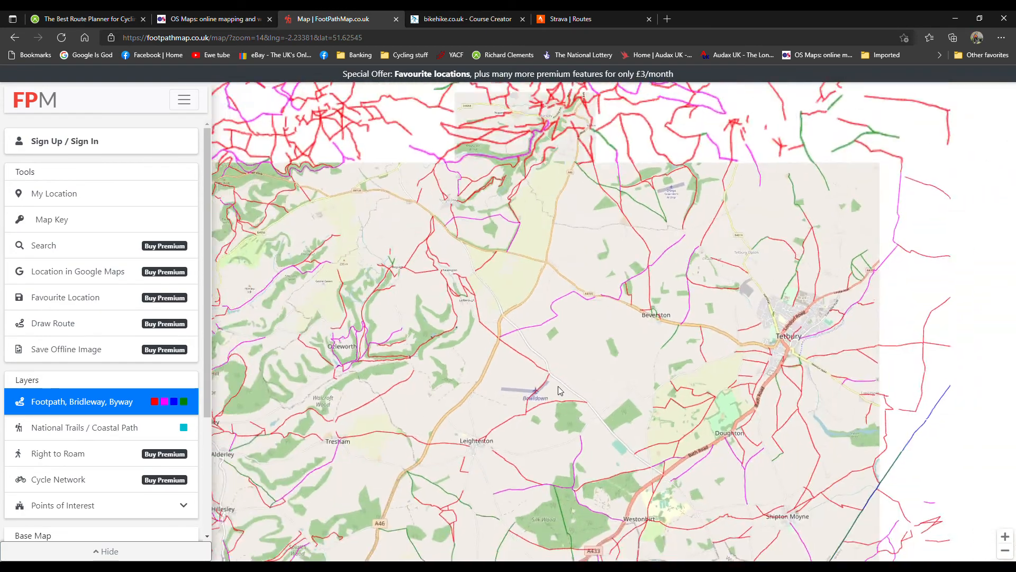
scroll(559, 390, "down", 2)
left_click_drag(492, 314, 606, 369)
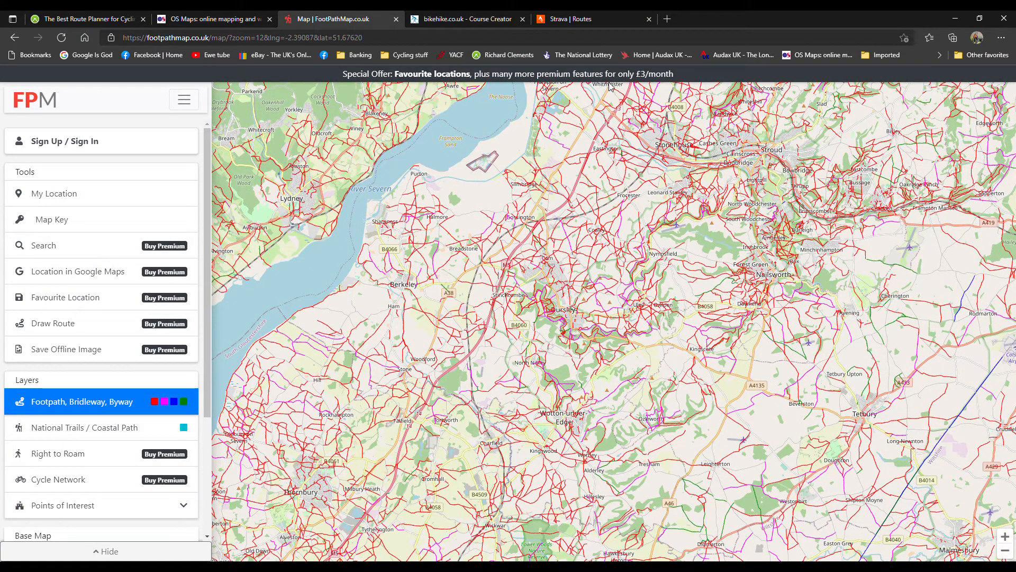
Step: Open ridewithgps.com in a new browser tab and start a new route in its Route Planner
left_click(668, 19)
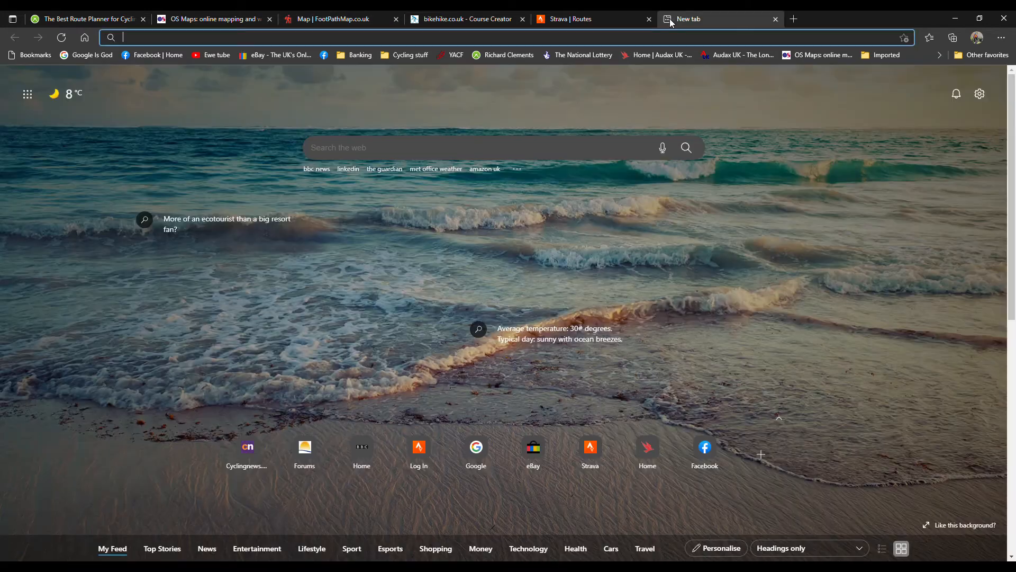
type("ridewithgps.com")
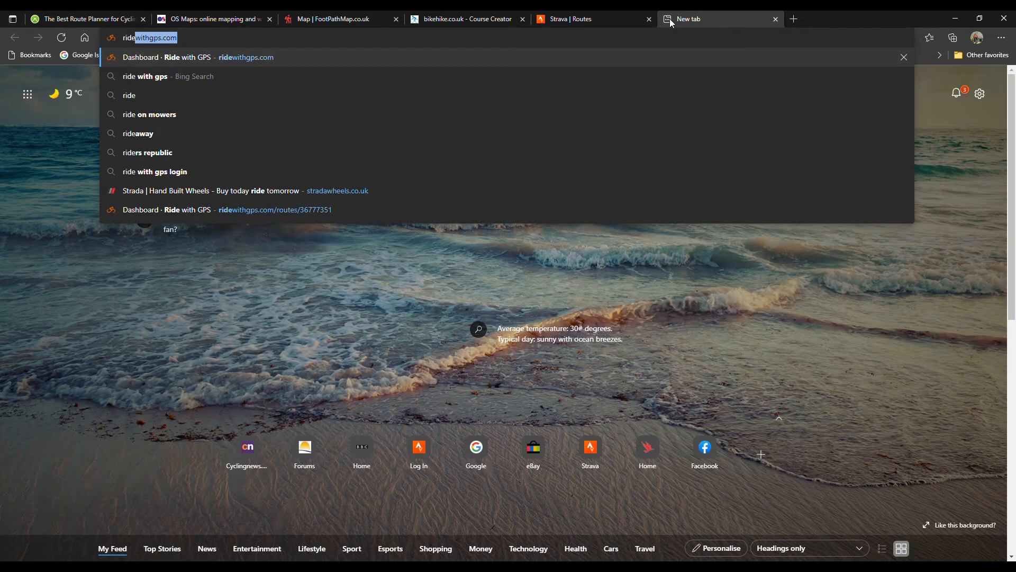
key("Return")
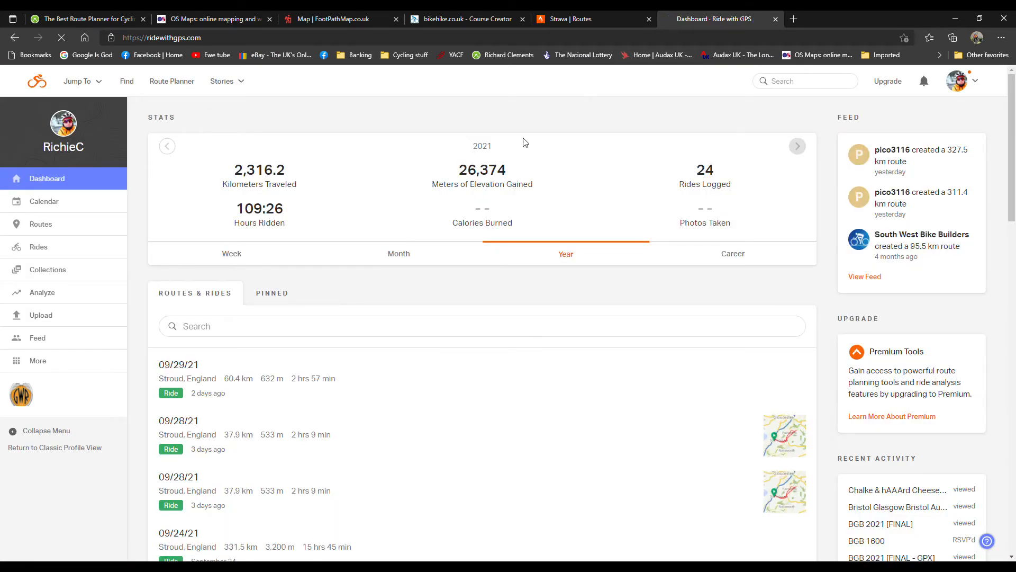
left_click(182, 85)
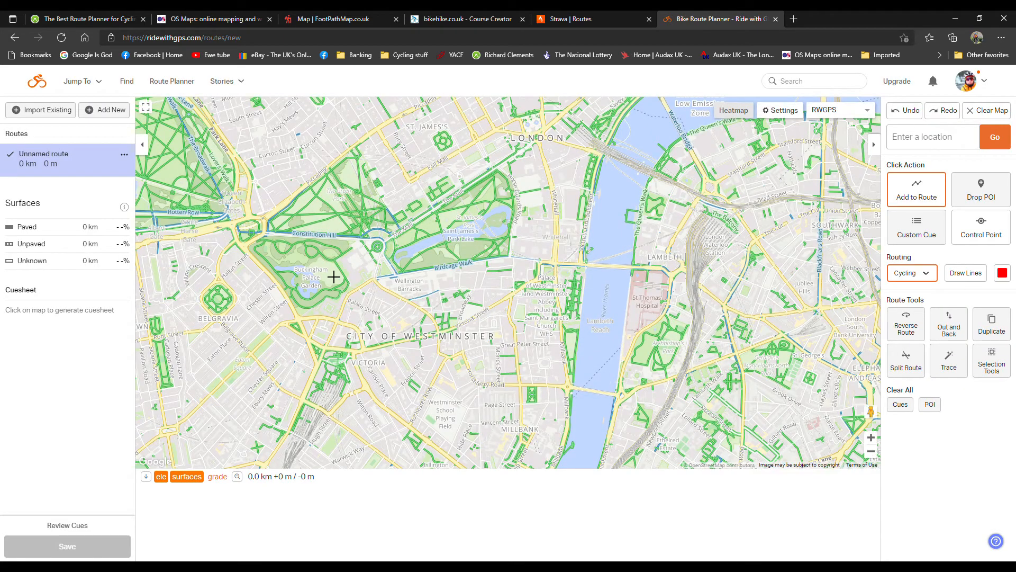
Step: Check the available routing modes, keeping Cycling, and change the planner's base map to OSM
scroll(405, 287, "down", 2)
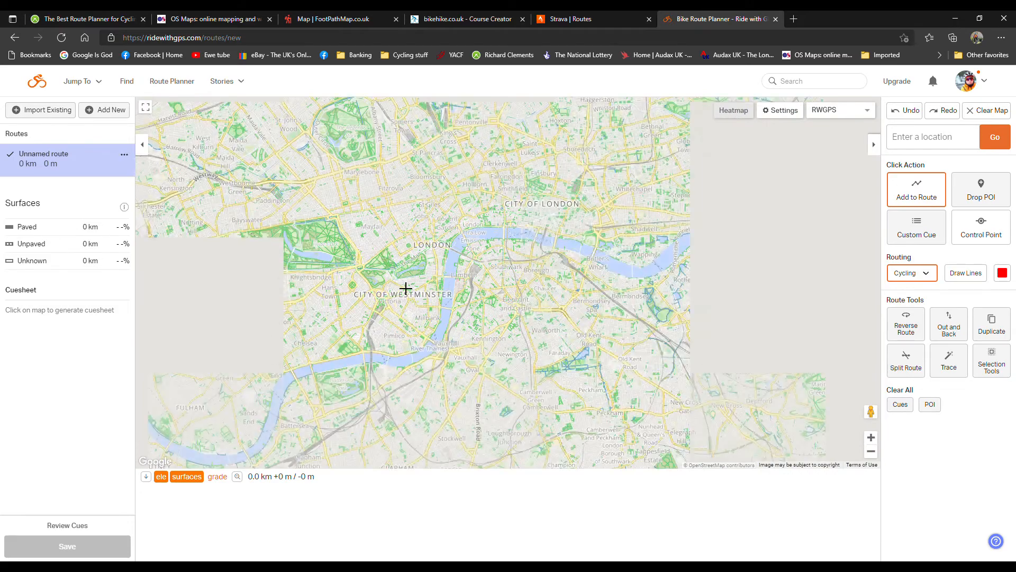
scroll(405, 287, "down", 1)
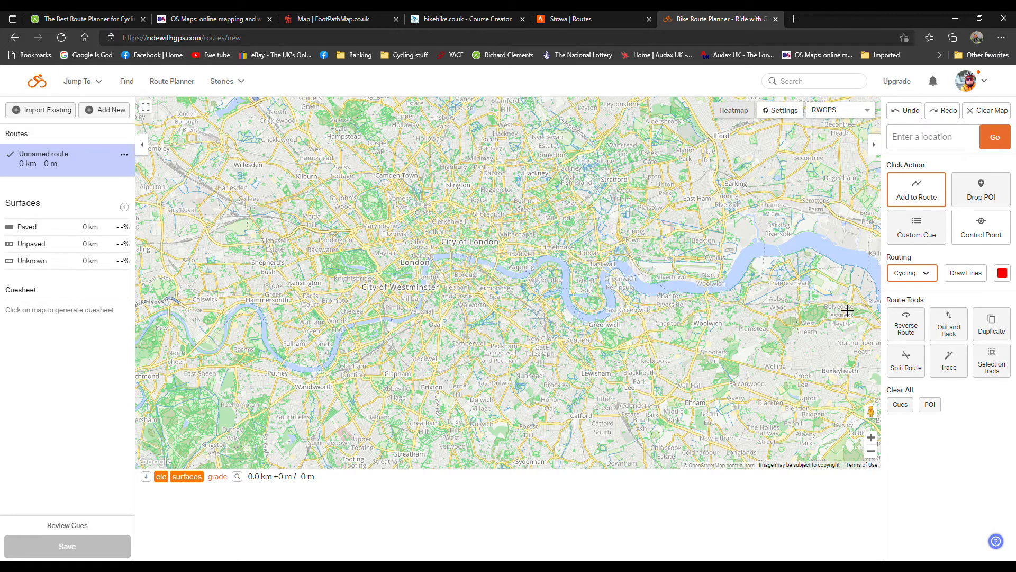
left_click(916, 281)
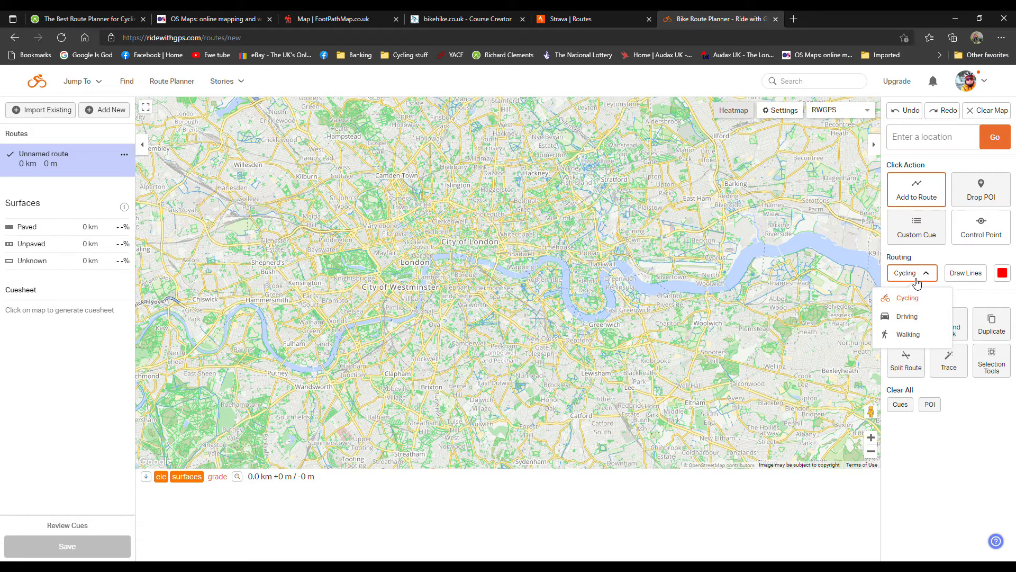
left_click(917, 283)
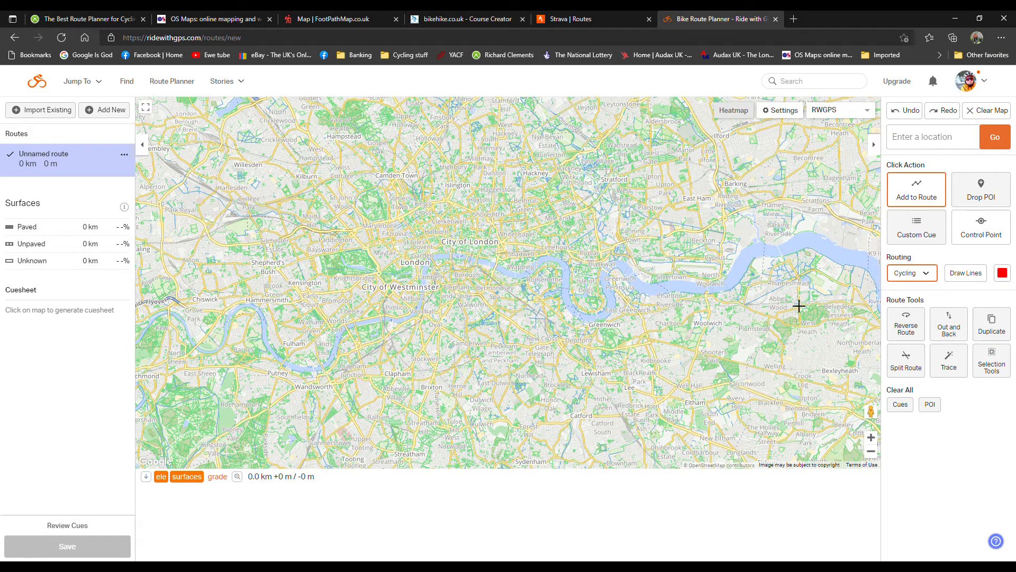
left_click(841, 110)
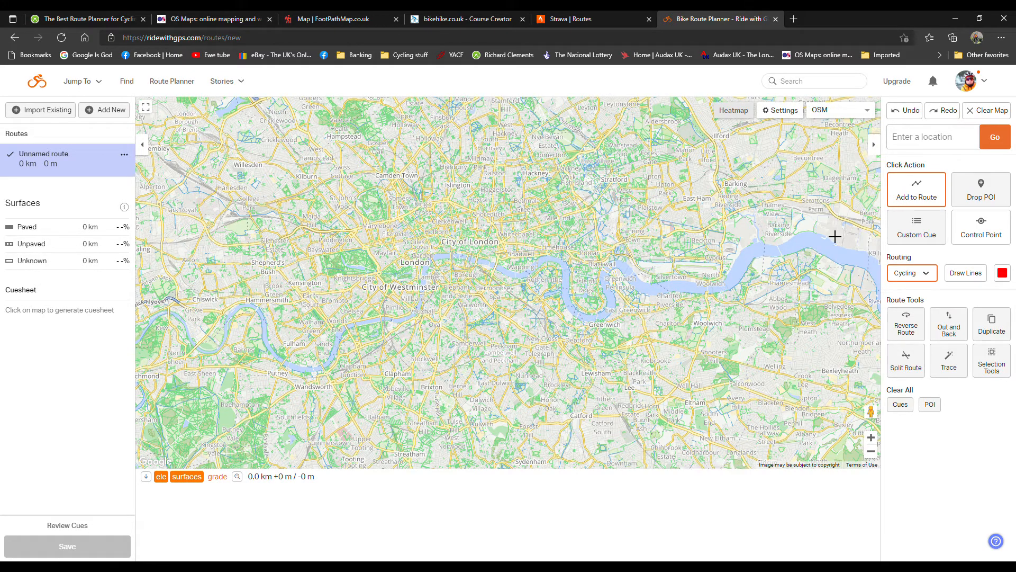
left_click(828, 230)
Step: Bring the Stonehouse and Stroud area of Gloucestershire into view on the planner map, starting from London
left_click_drag(447, 286, 532, 260)
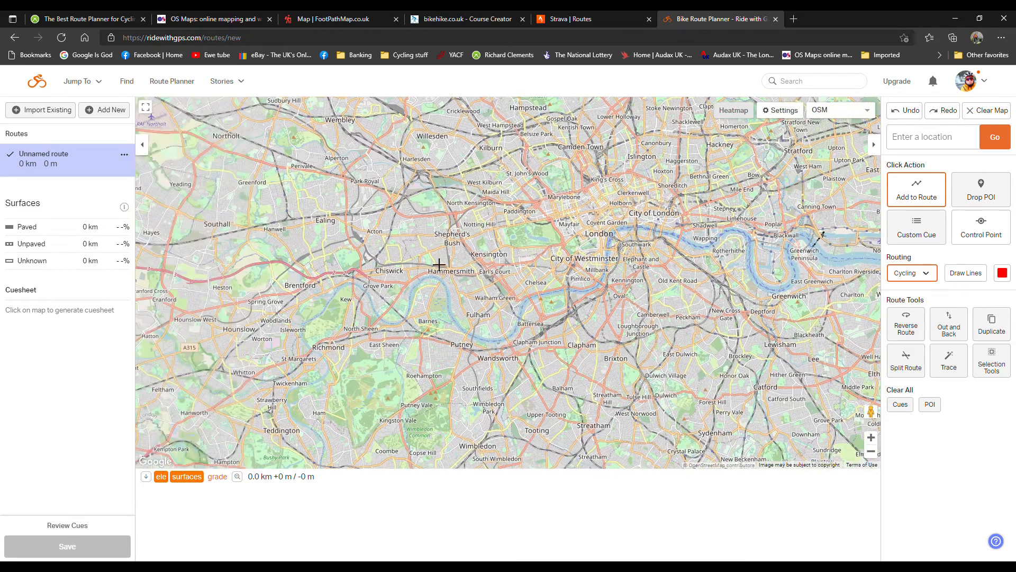
scroll(496, 272, "down", 1)
left_click_drag(328, 288, 494, 302)
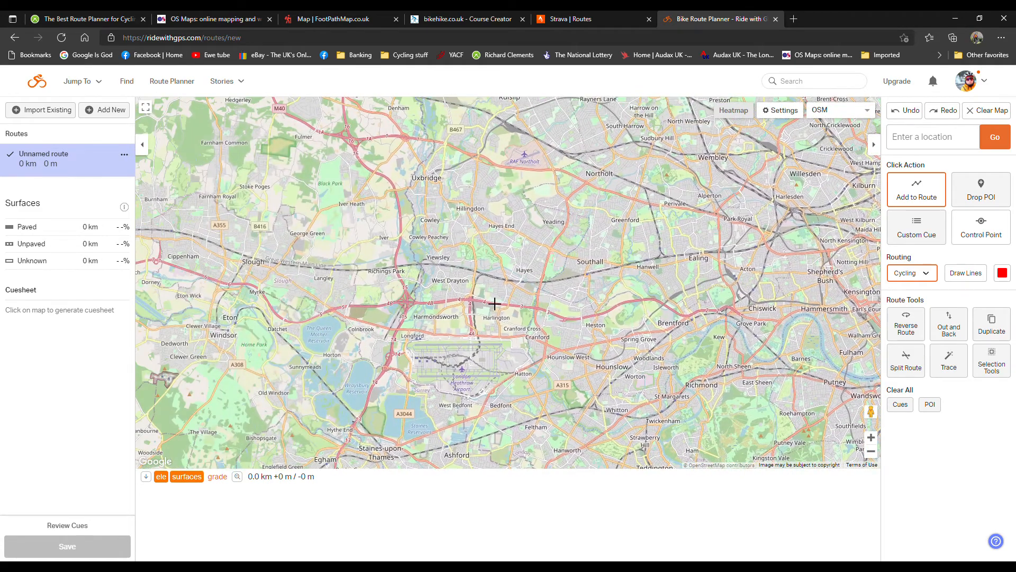
left_click_drag(399, 288, 582, 290)
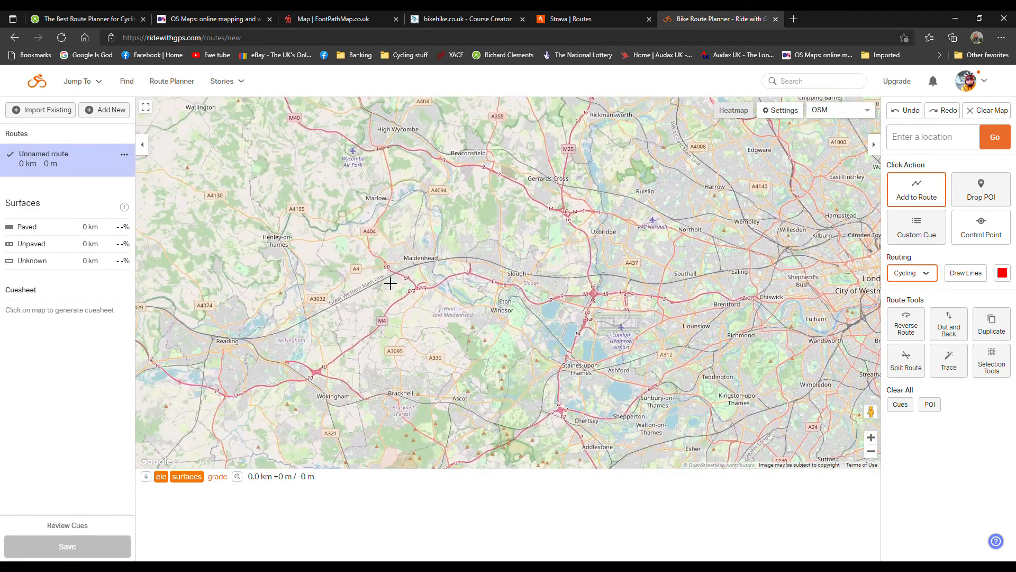
left_click_drag(436, 278, 587, 287)
left_click_drag(453, 291, 522, 263)
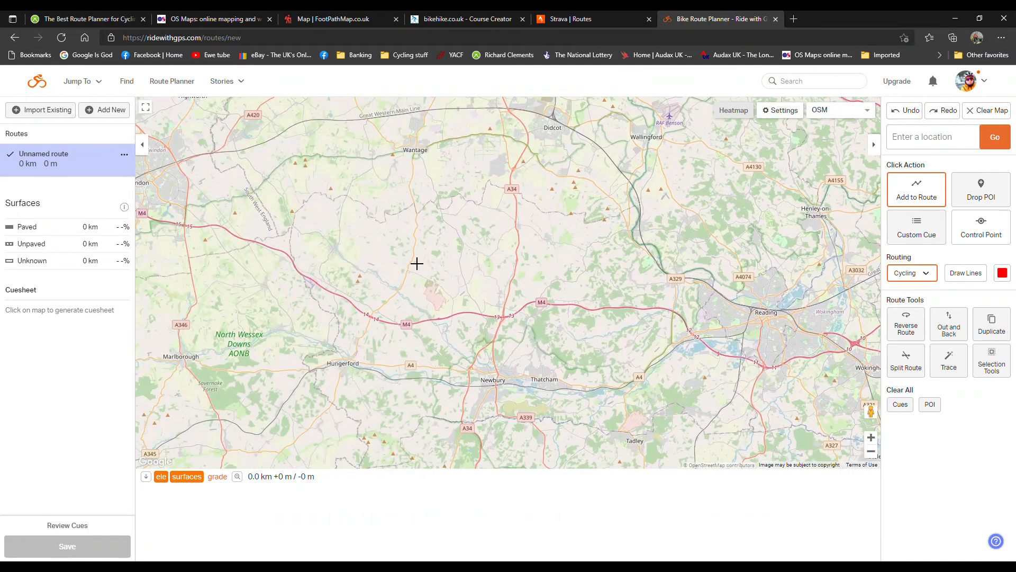
left_click_drag(415, 263, 568, 263)
left_click_drag(196, 288, 624, 290)
left_click_drag(347, 289, 535, 286)
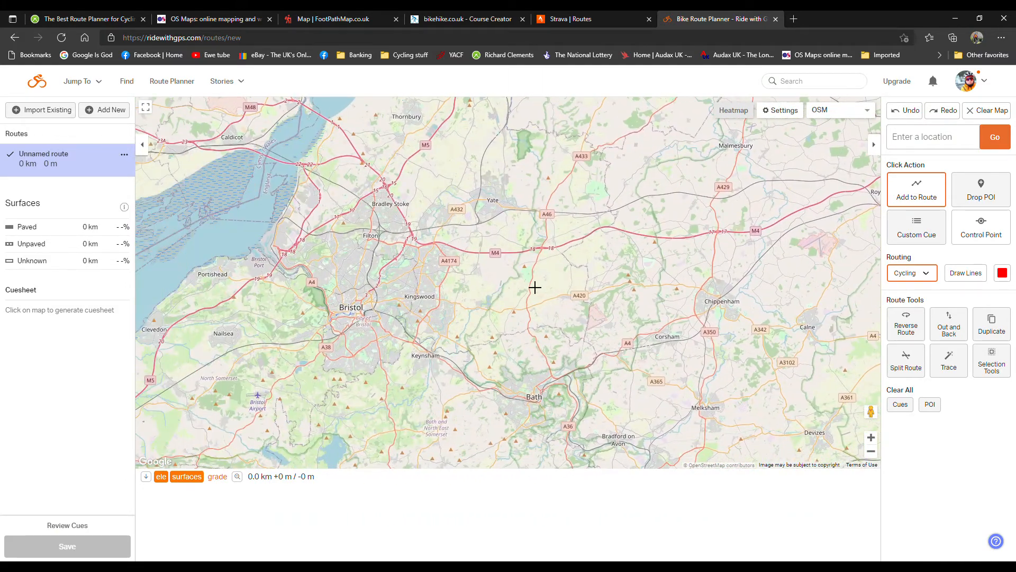
left_click_drag(549, 206, 590, 304)
left_click_drag(601, 132, 617, 323)
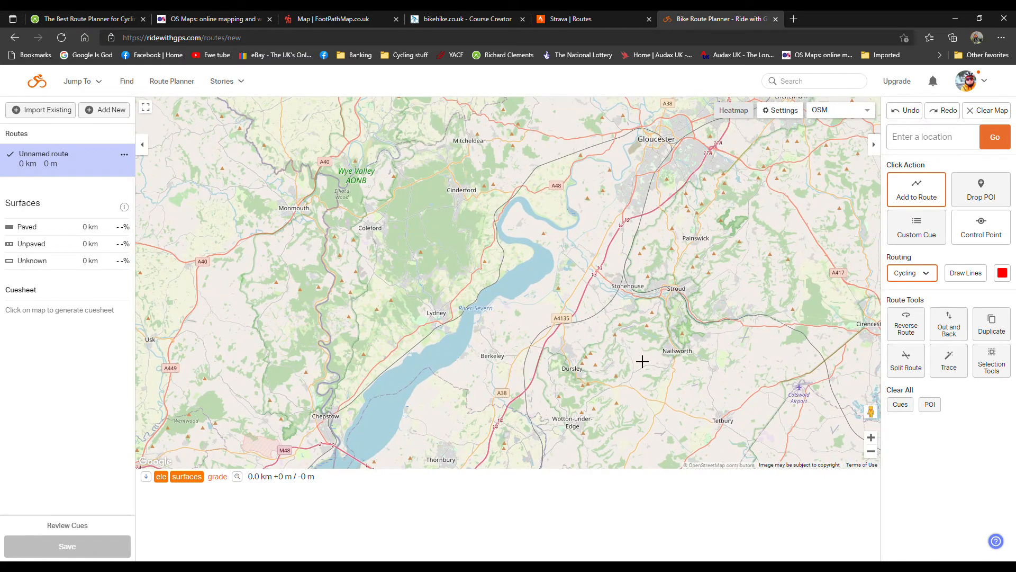
left_click_drag(688, 265, 691, 320)
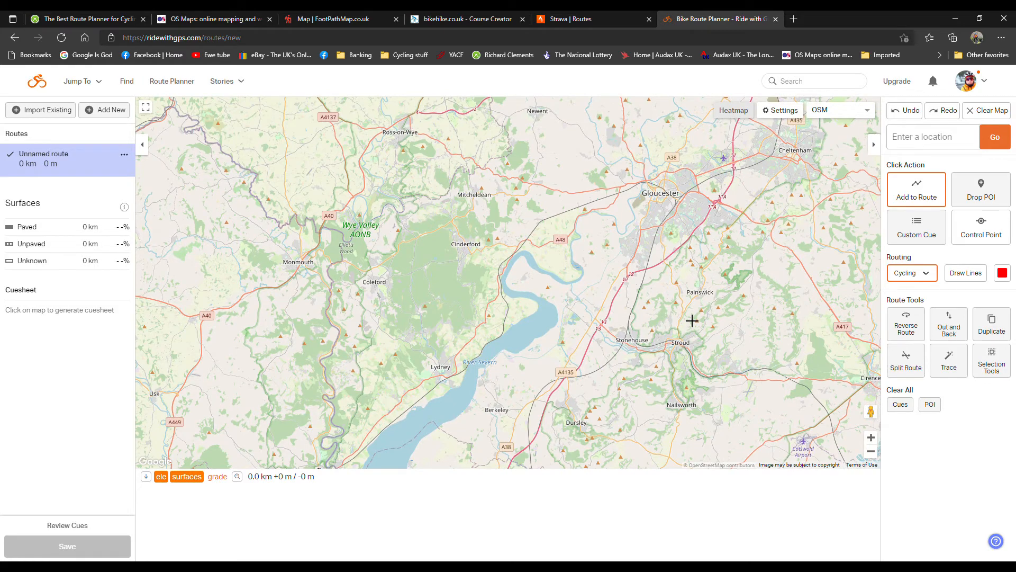